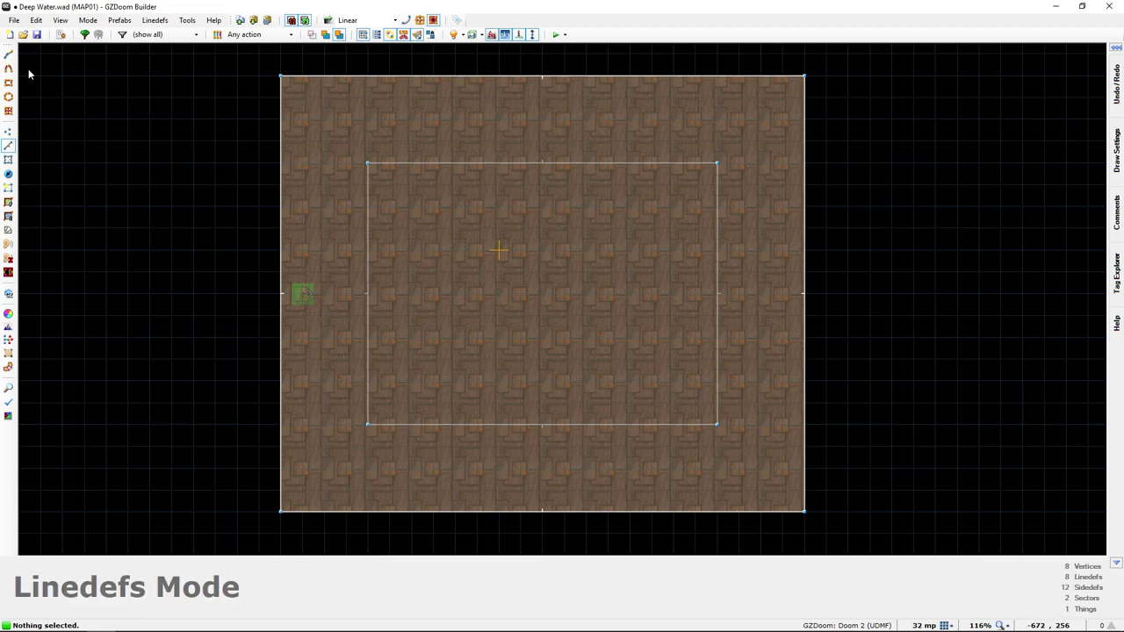
Check the map's game configuration choices, comparing GZDoom: Doom 2 (Hexen format) with GZDoom: Doom 2 (UDMF), then dismiss the map options.
click(9, 34)
click(594, 367)
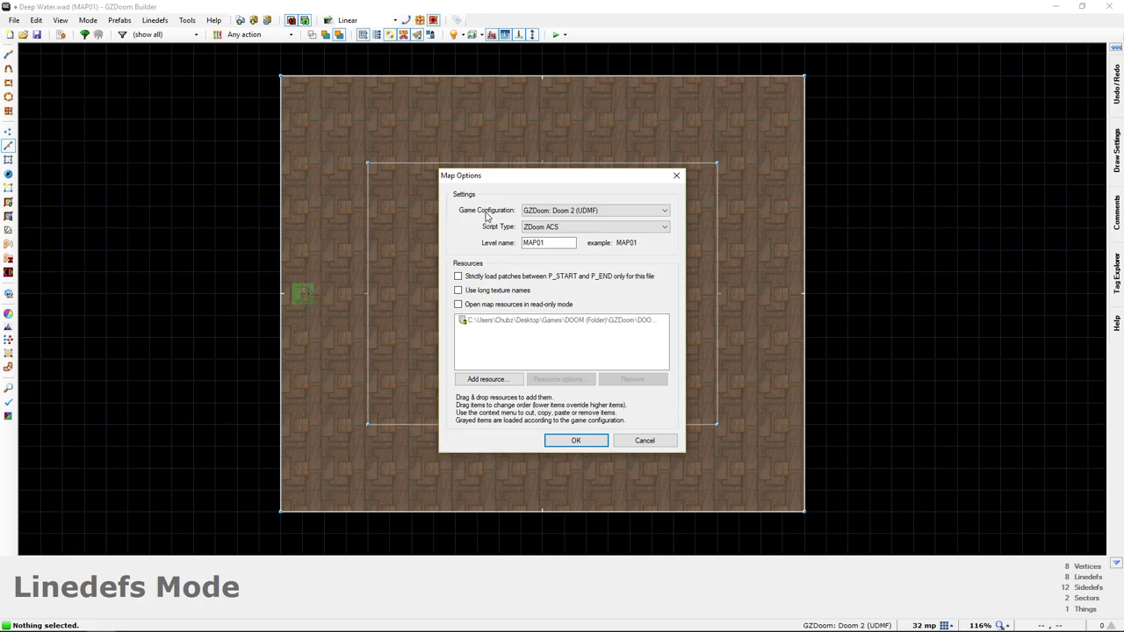
click(579, 215)
click(578, 220)
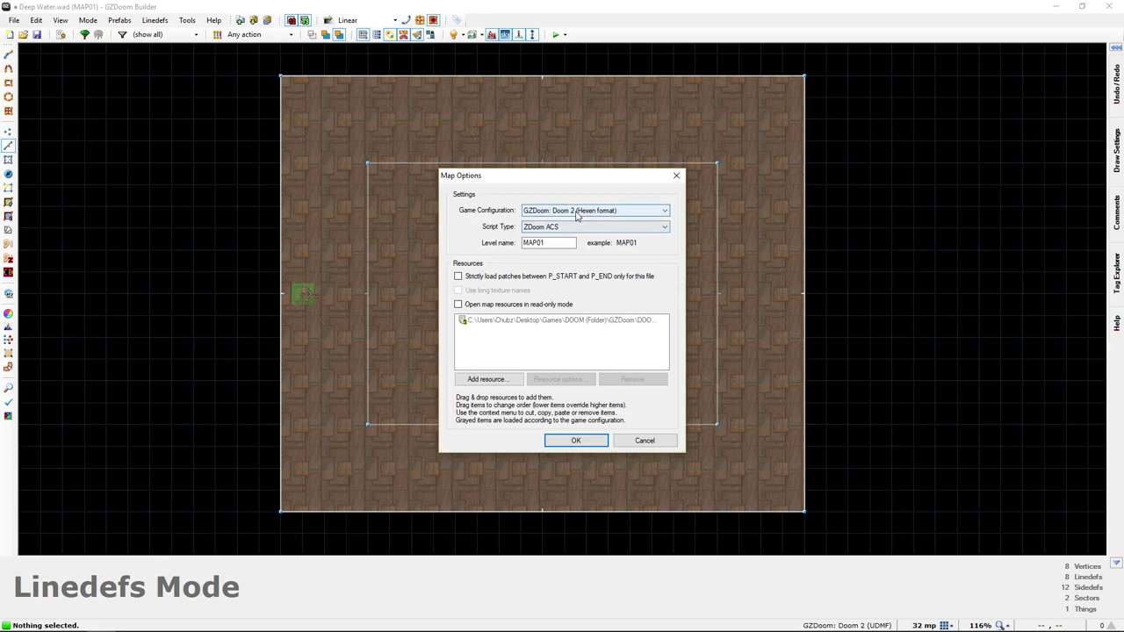
click(593, 216)
click(606, 235)
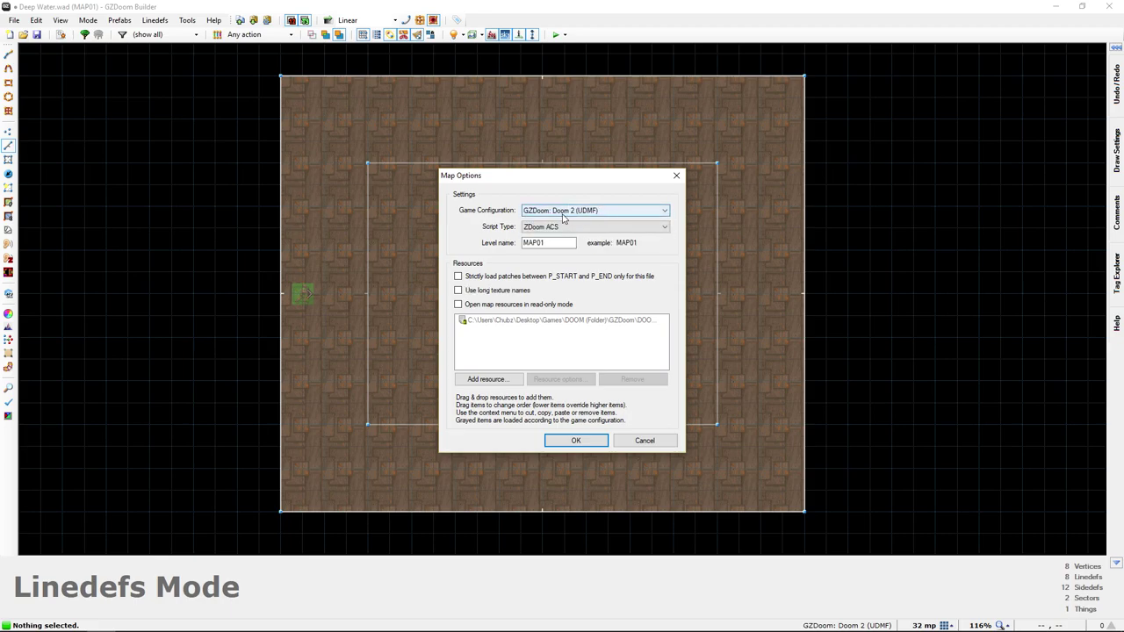
key(Tab)
click(644, 441)
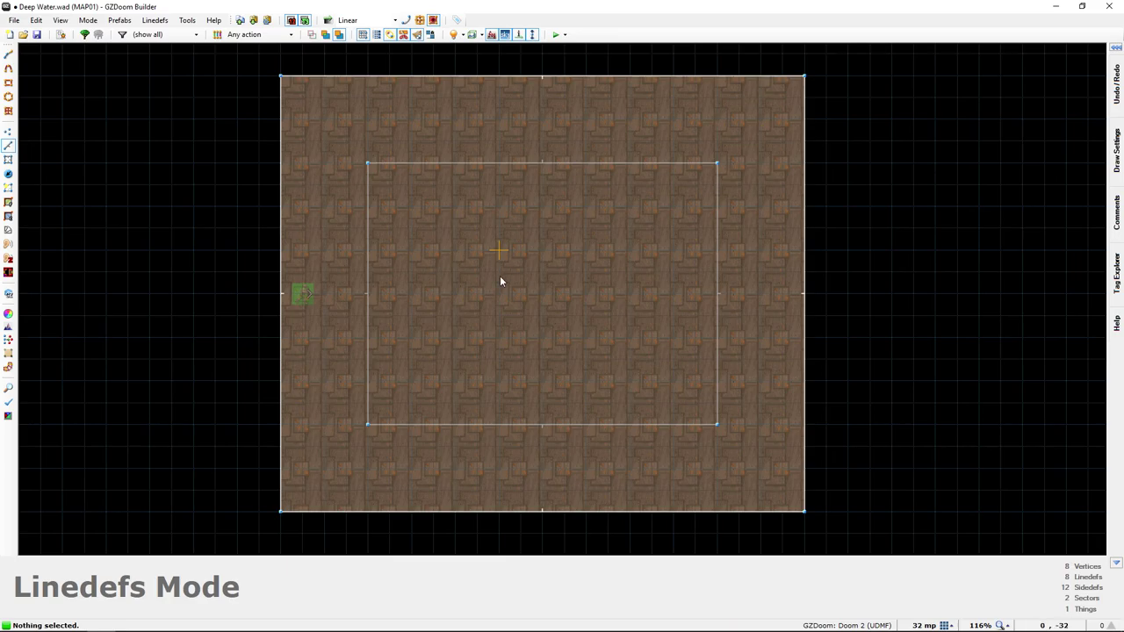
Examine the room and its sunken central pit in the 3D view, including the pit's walls and floor.
key(w)
key(s)
key(w)
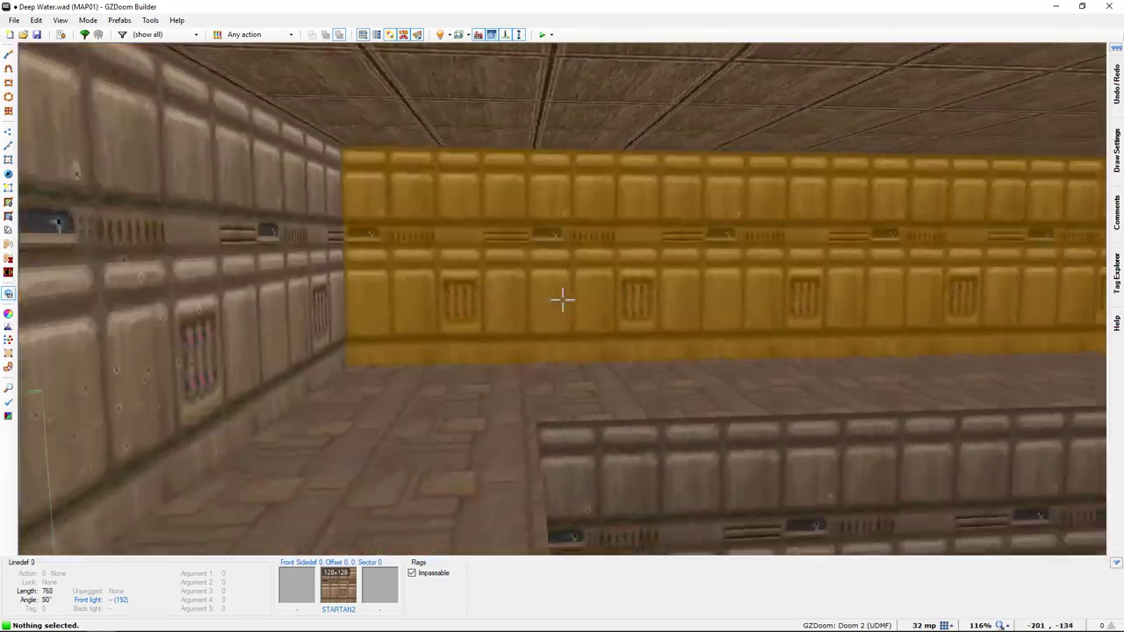
key(s)
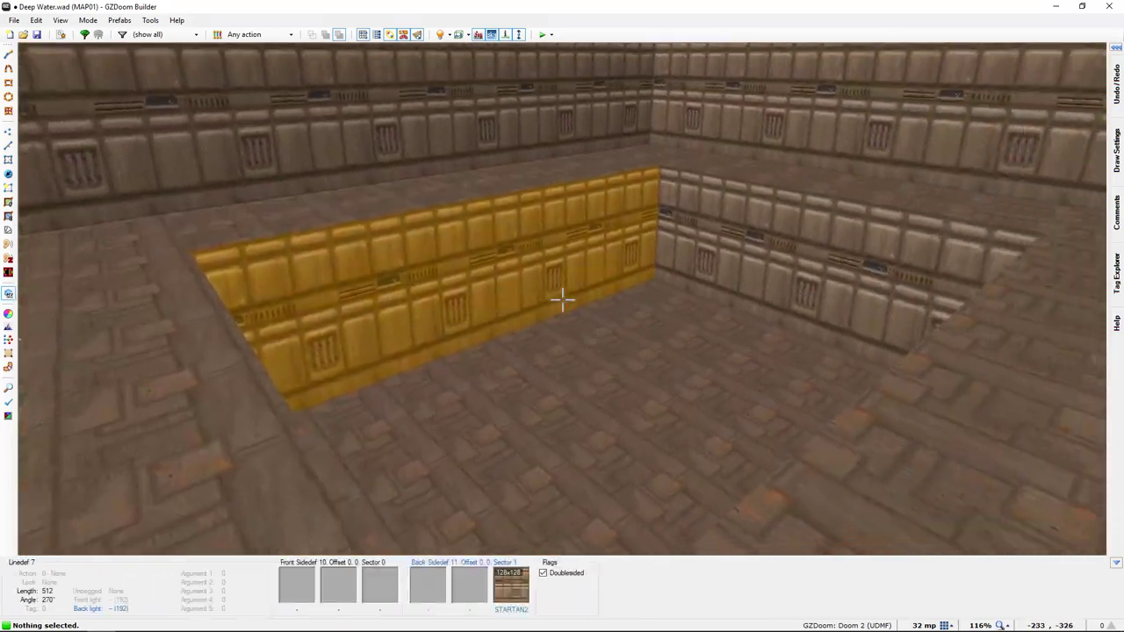
key(e)
key(s)
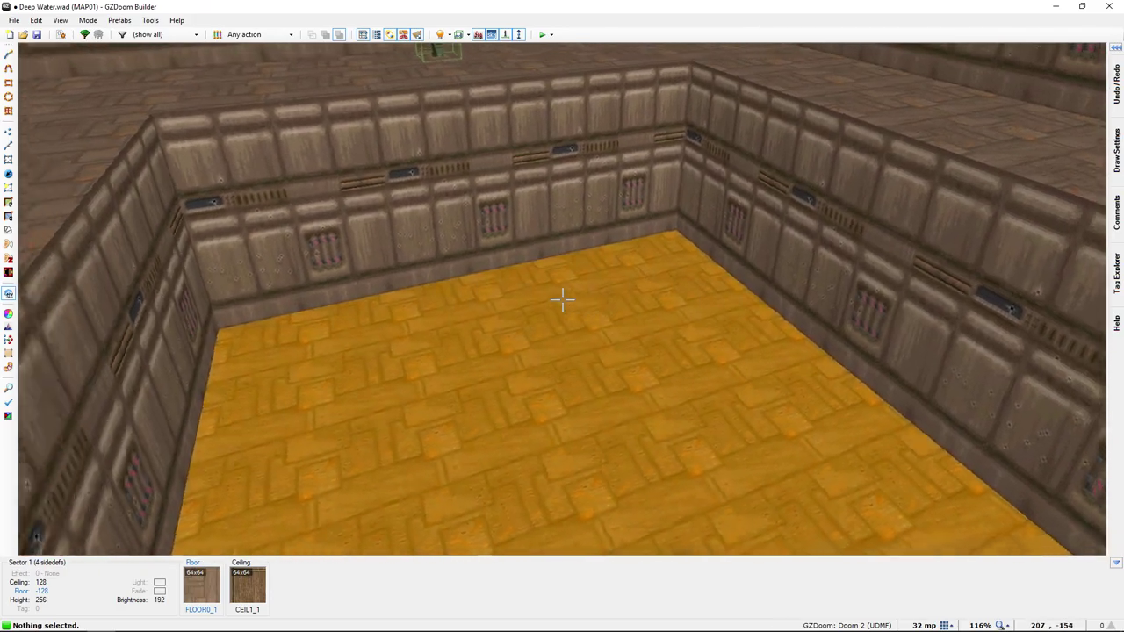
key(e)
key(e)
key(e)
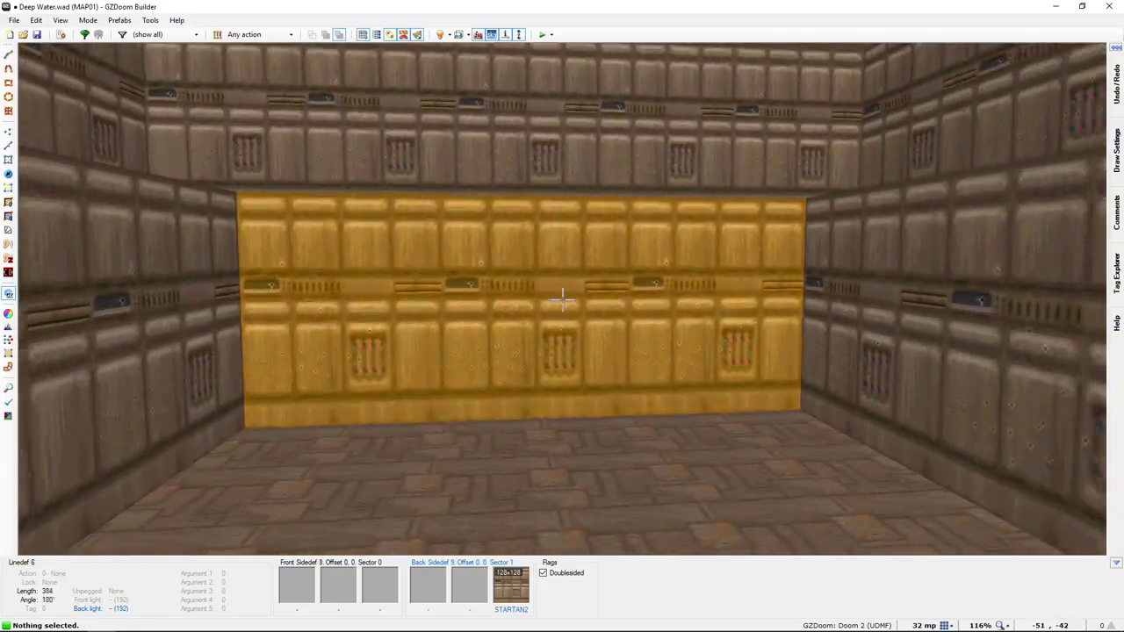
key(q)
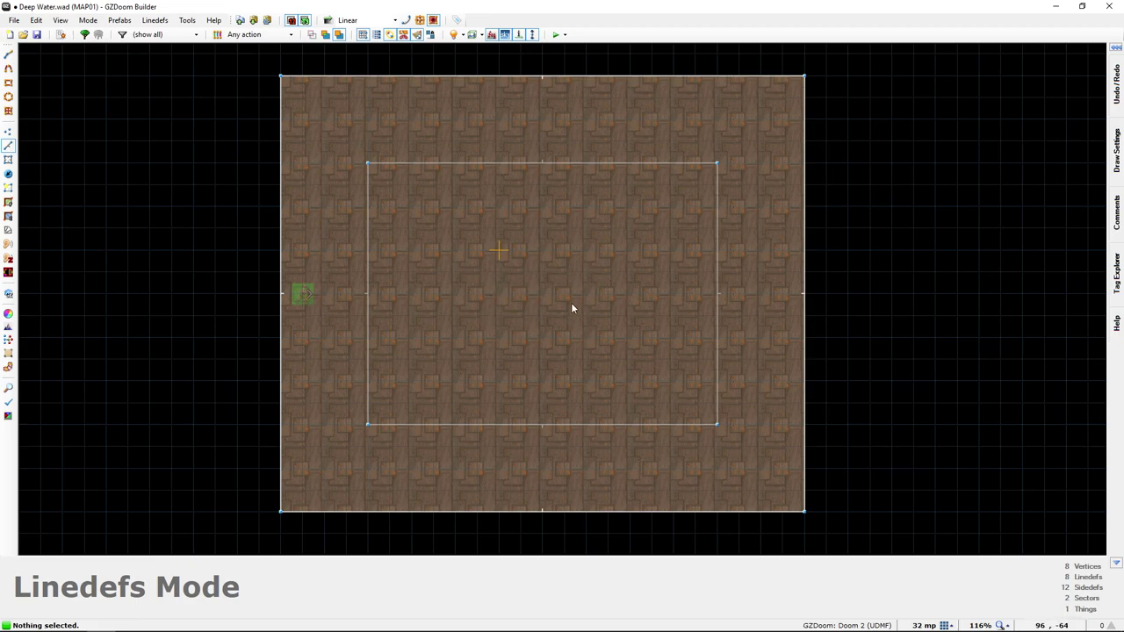
Assign tag 1 to the inner pit sector.
key(s)
right_click(588, 281)
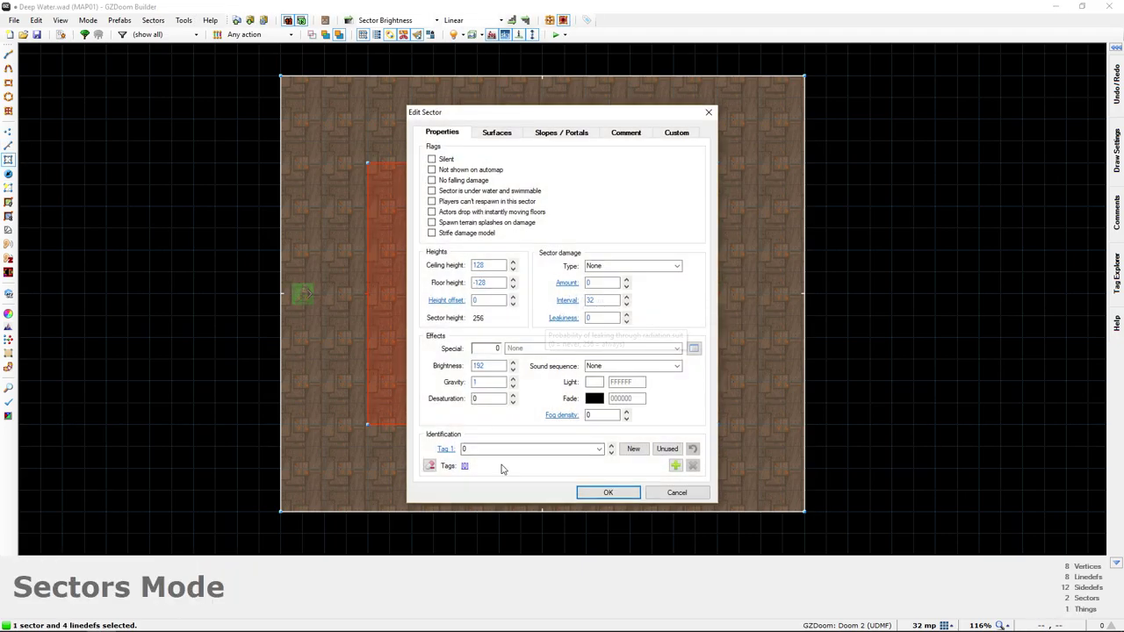
double_click(484, 449)
text(1)
click(608, 494)
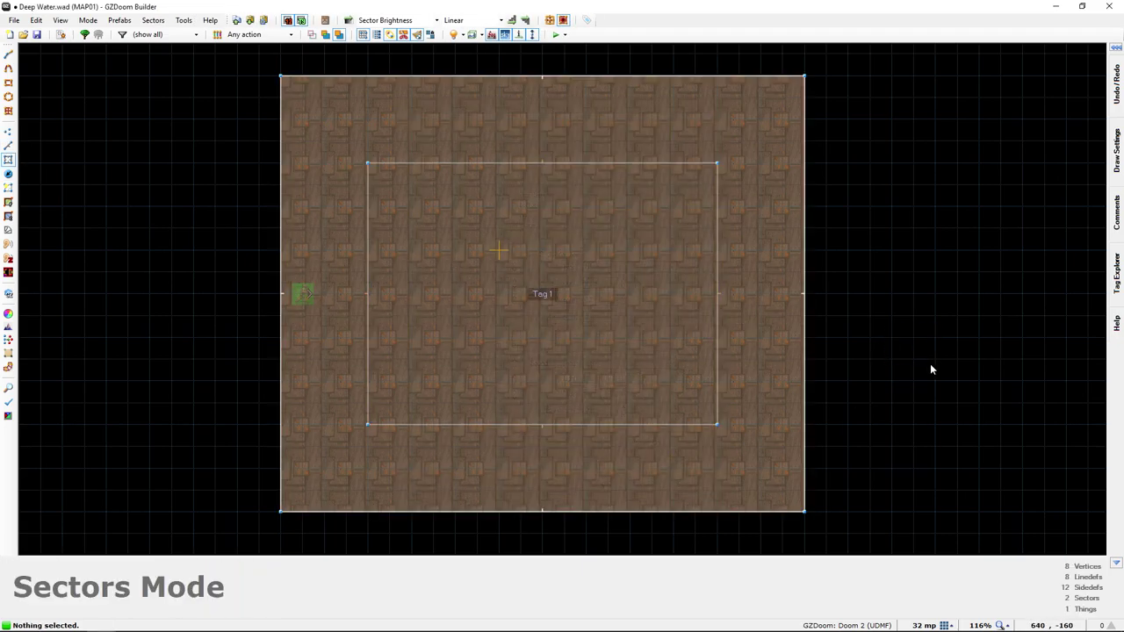
Draw a right-triangular control sector with 64-unit legs in the empty space east of the room.
middle_drag(928, 364, 617, 344)
key(l)
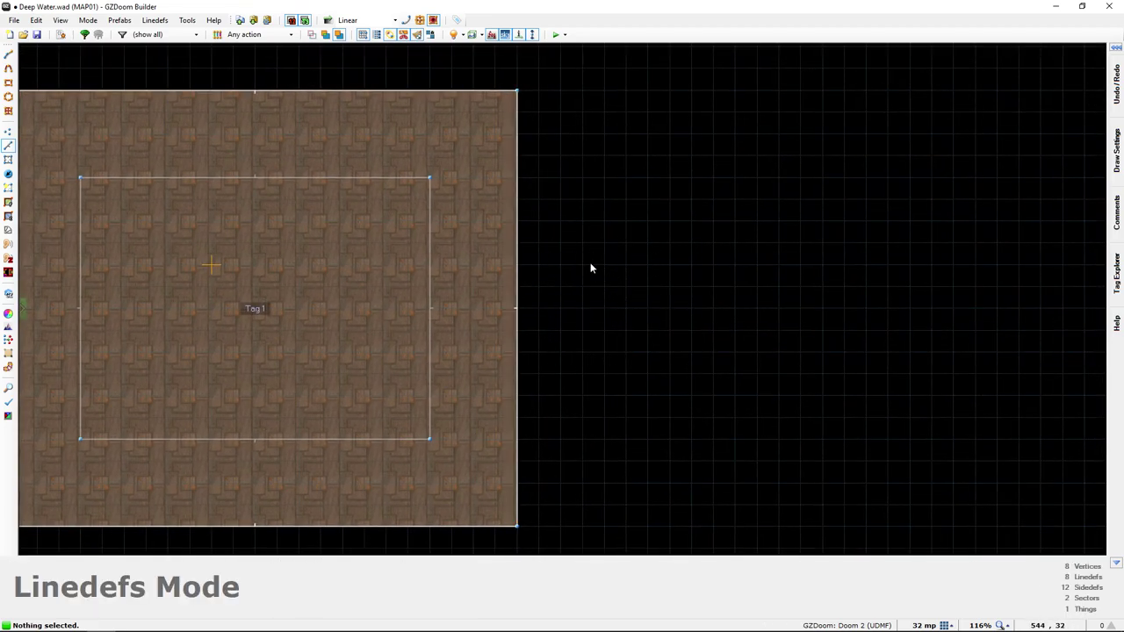
scroll(594, 275, up, 4)
key(d)
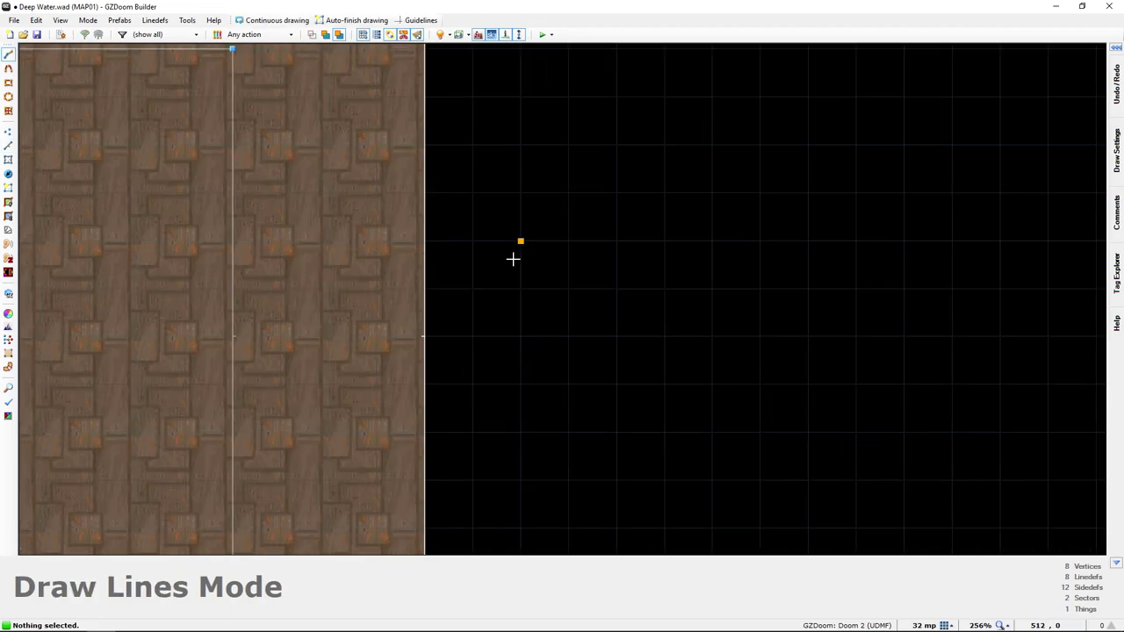
click(513, 264)
click(521, 335)
click(617, 335)
click(524, 245)
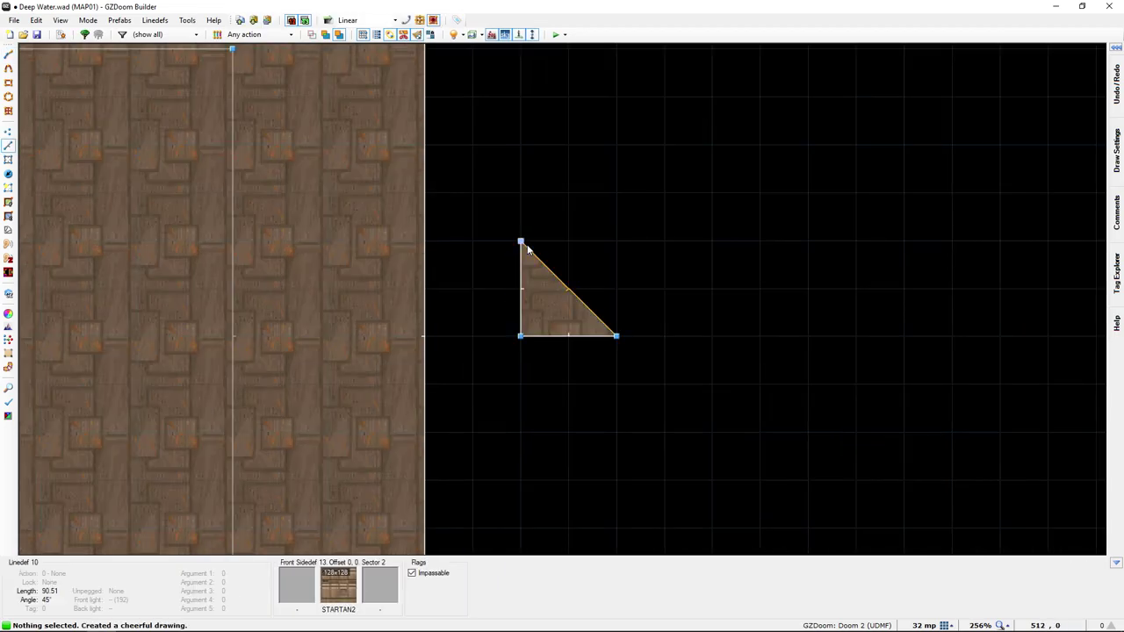
Assign action 160, Sector Set 3D Floor, to the triangular control sector's diagonal linedef.
scroll(678, 373, down, 3)
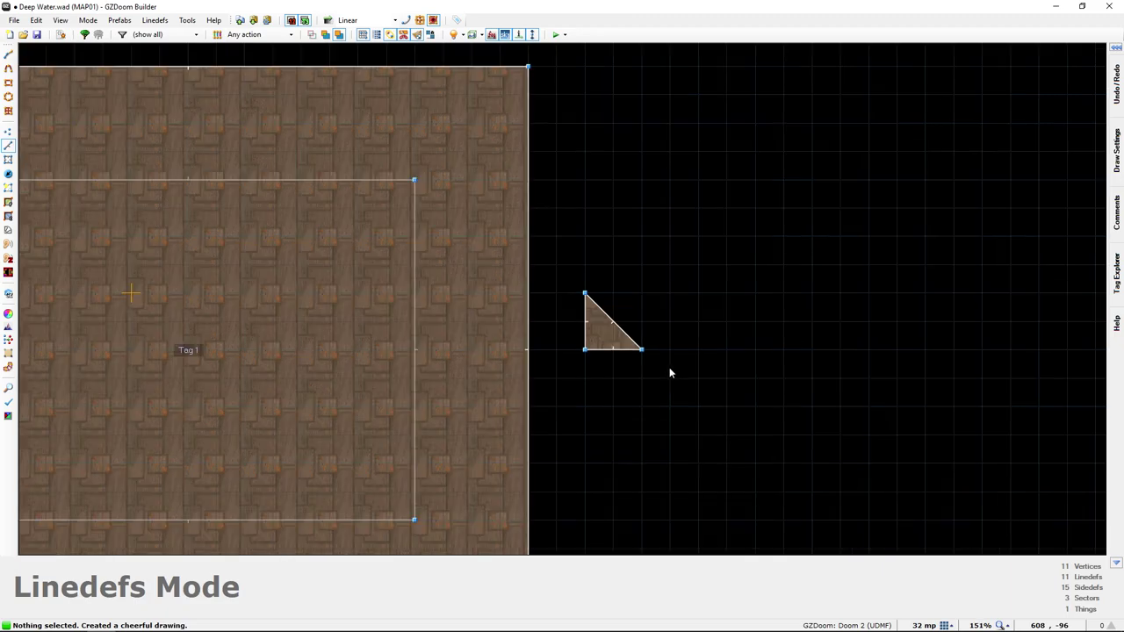
scroll(676, 382, up, 1)
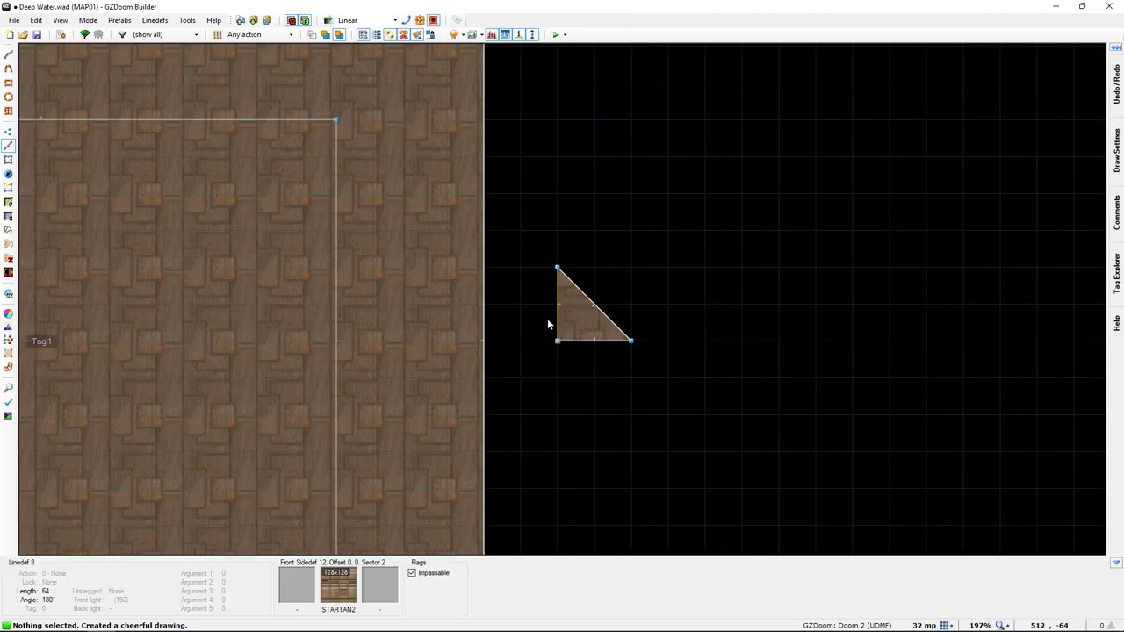
right_click(595, 304)
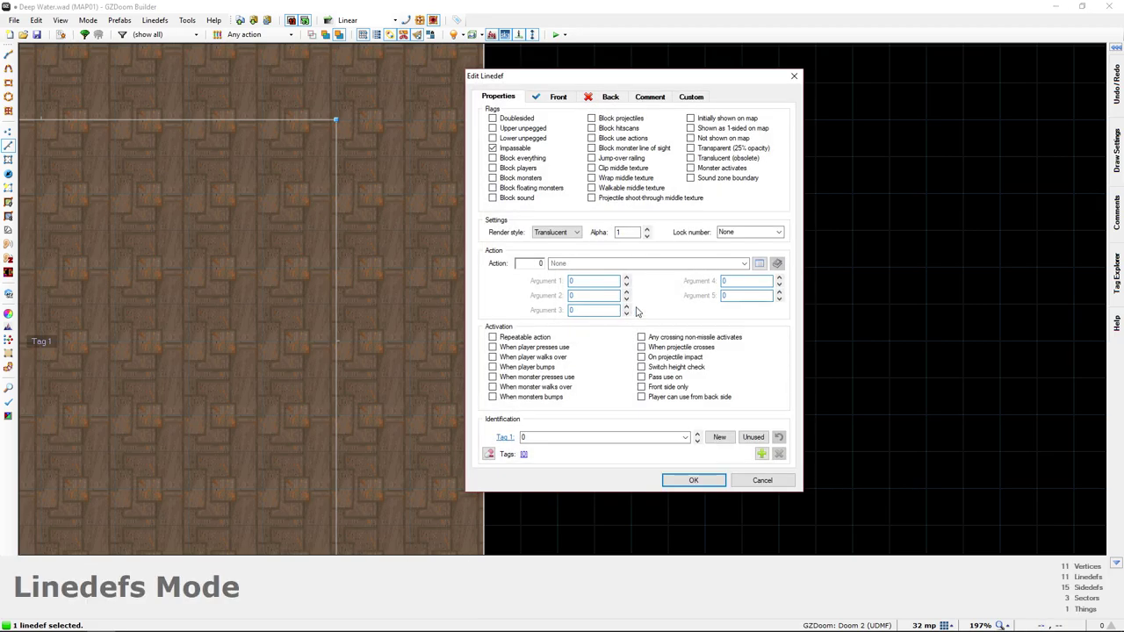
click(540, 263)
text(160)
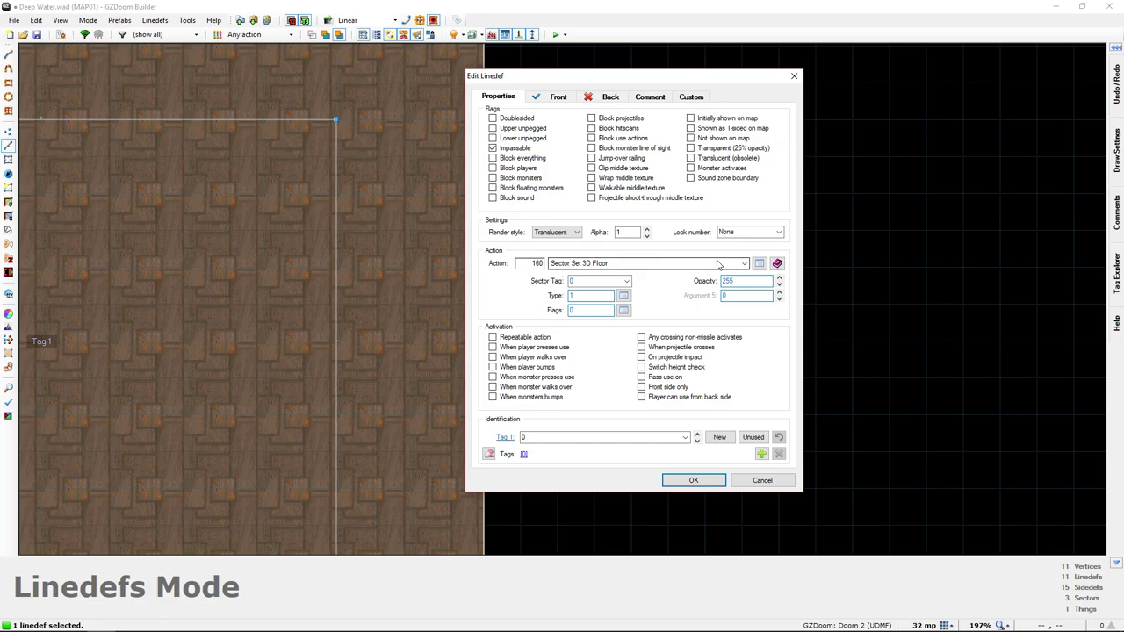
click(759, 263)
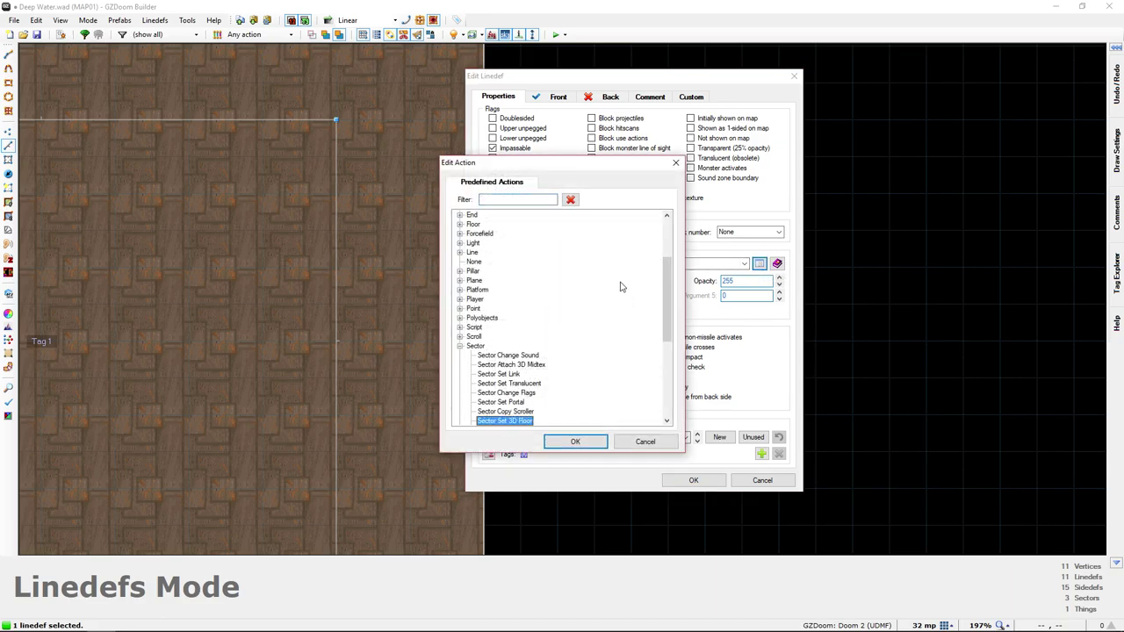
click(460, 346)
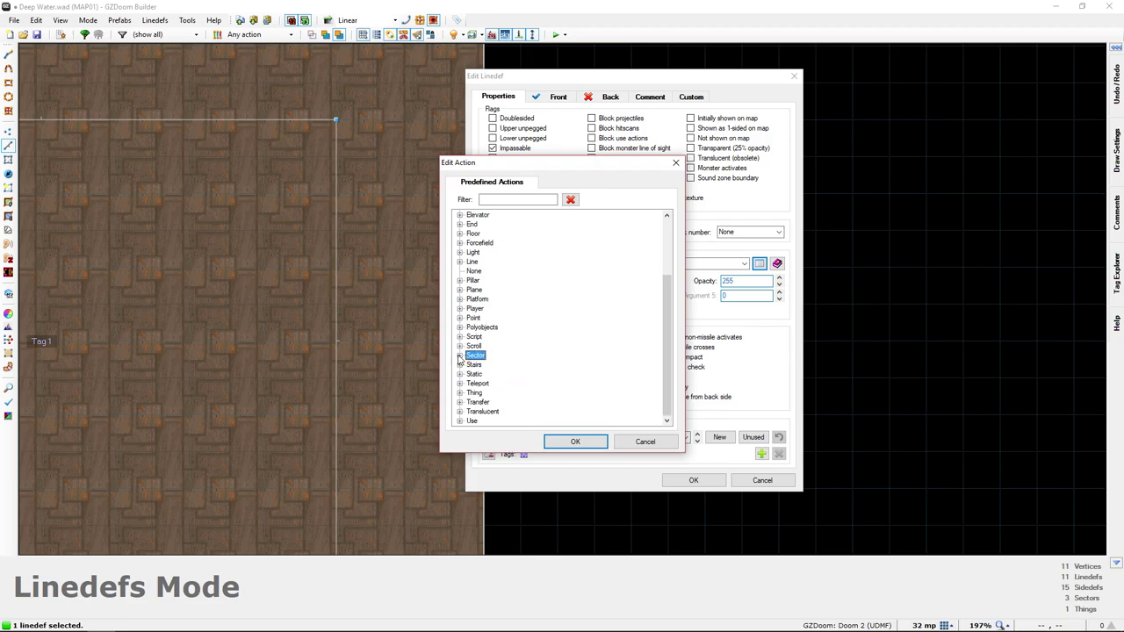
click(460, 355)
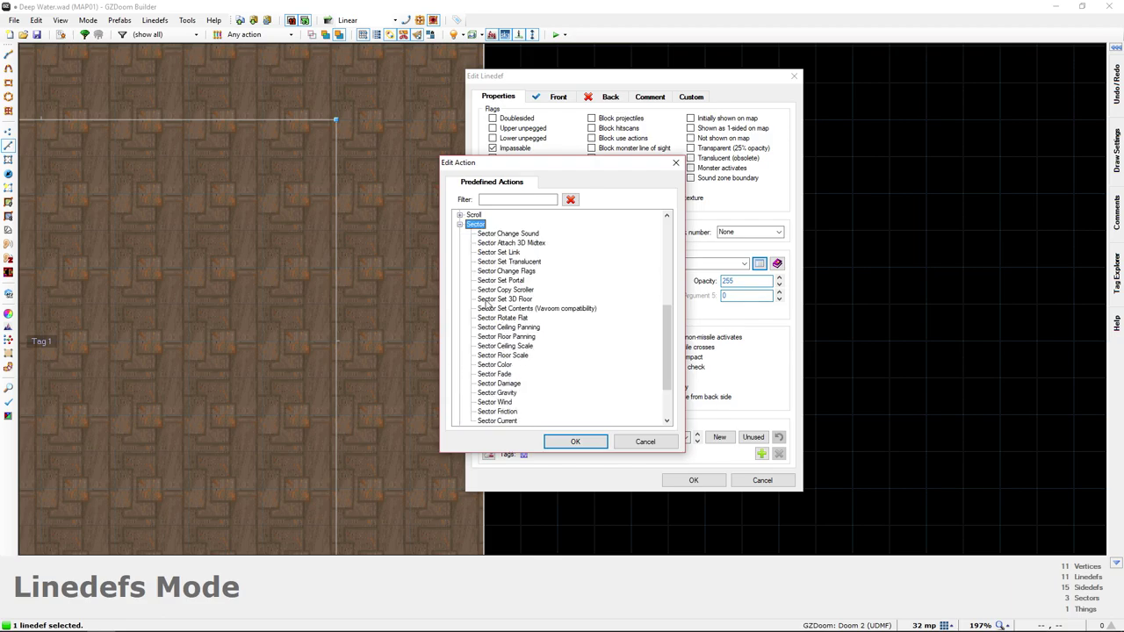
click(492, 299)
double_click(519, 304)
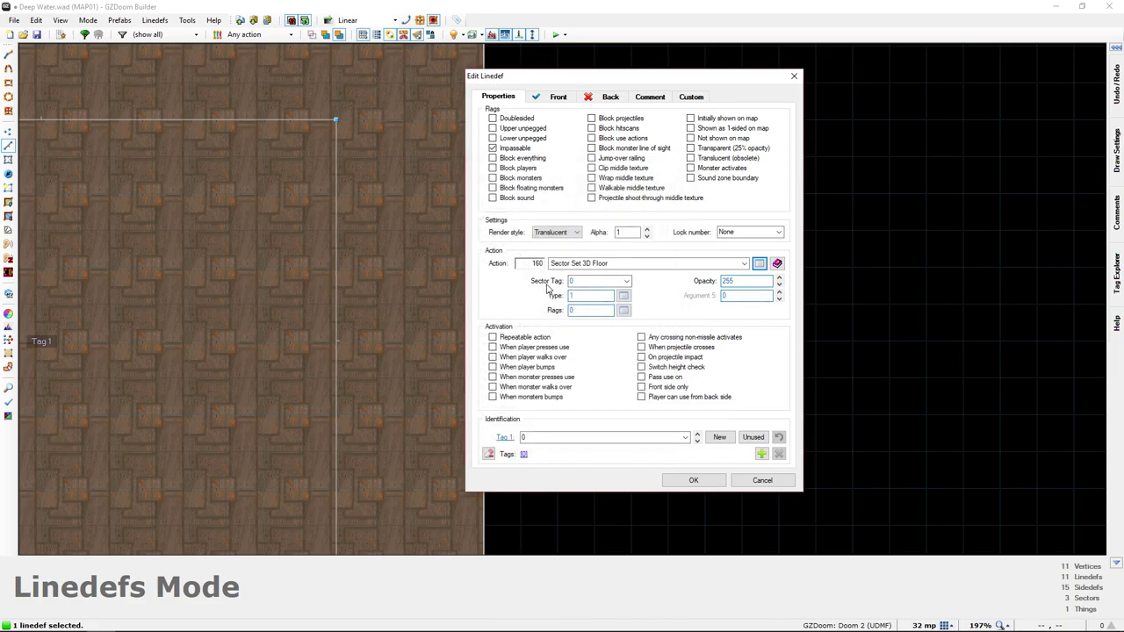
Set the 3D floor action's sector tag to 1 and apply the linedef properties.
scroll(851, 299, down, 3)
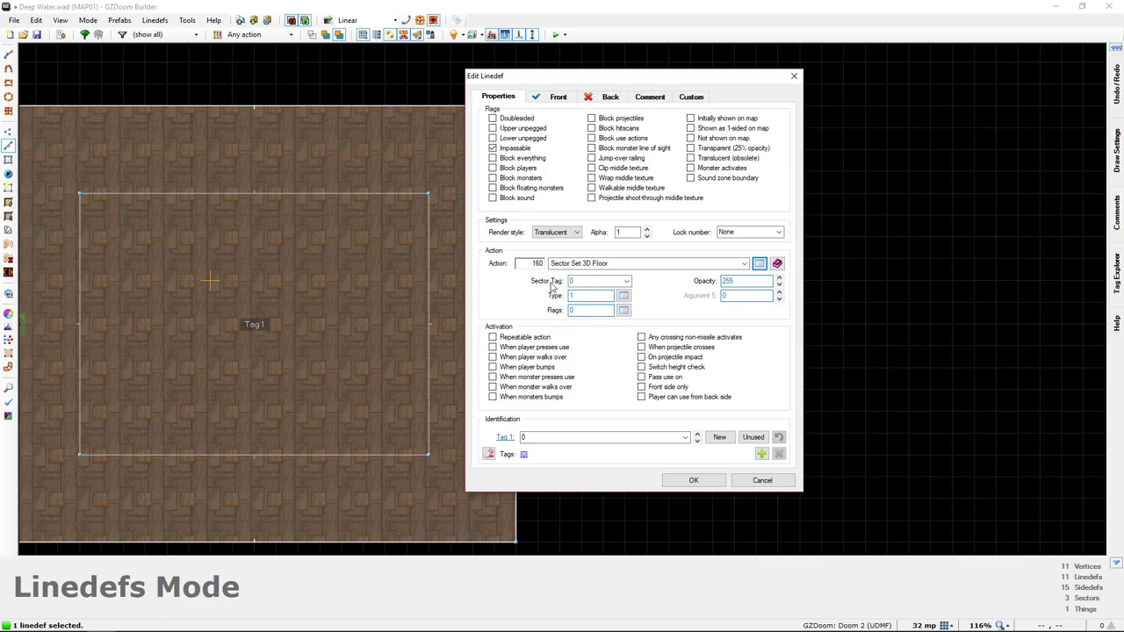
click(584, 281)
text(1)
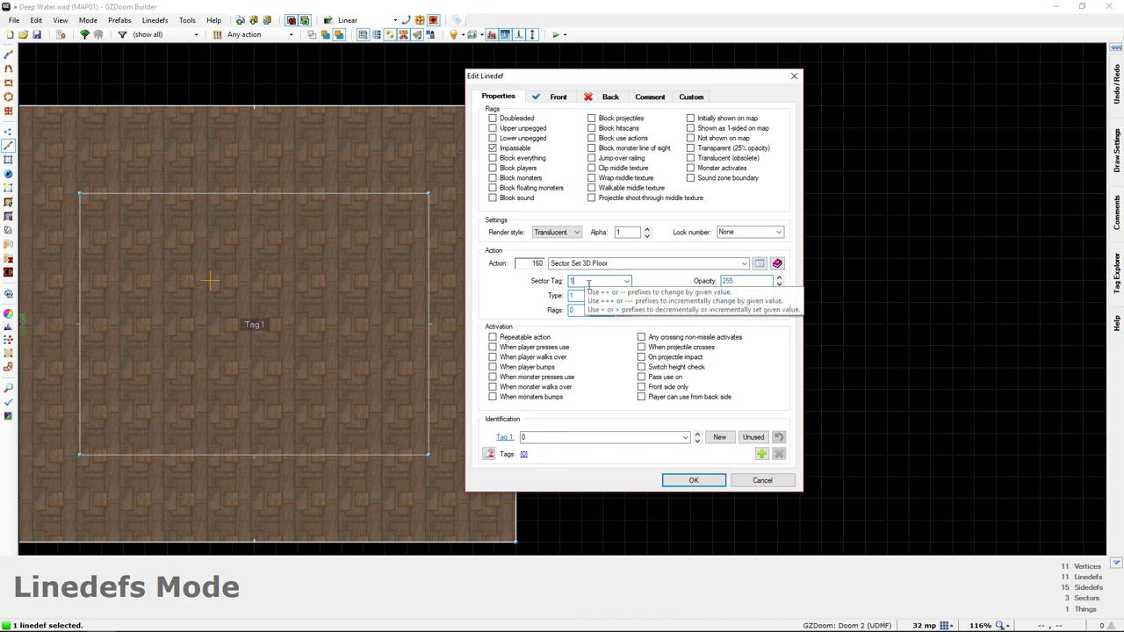
click(693, 481)
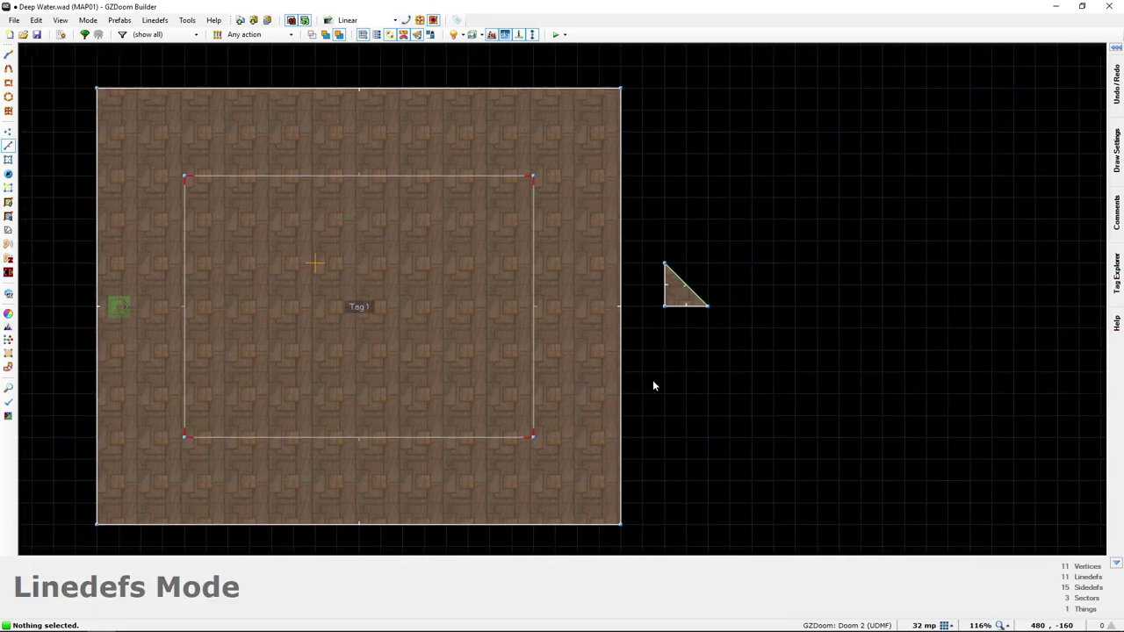
Lower the triangular control sector's ceiling to 80 in the 3D view.
key(q)
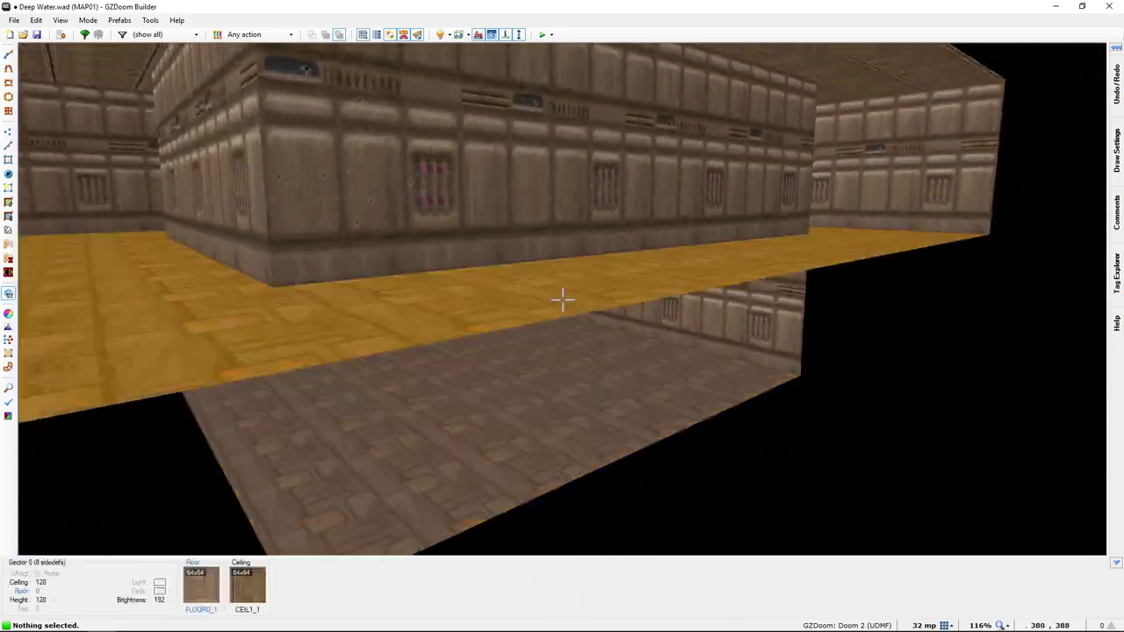
key(w)
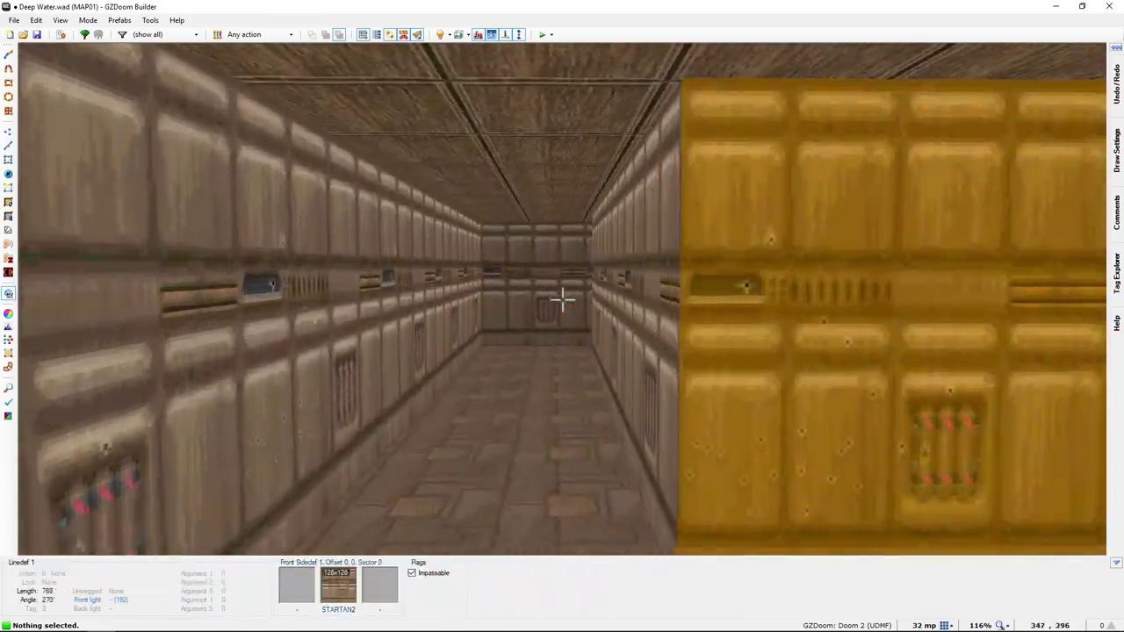
key(w)
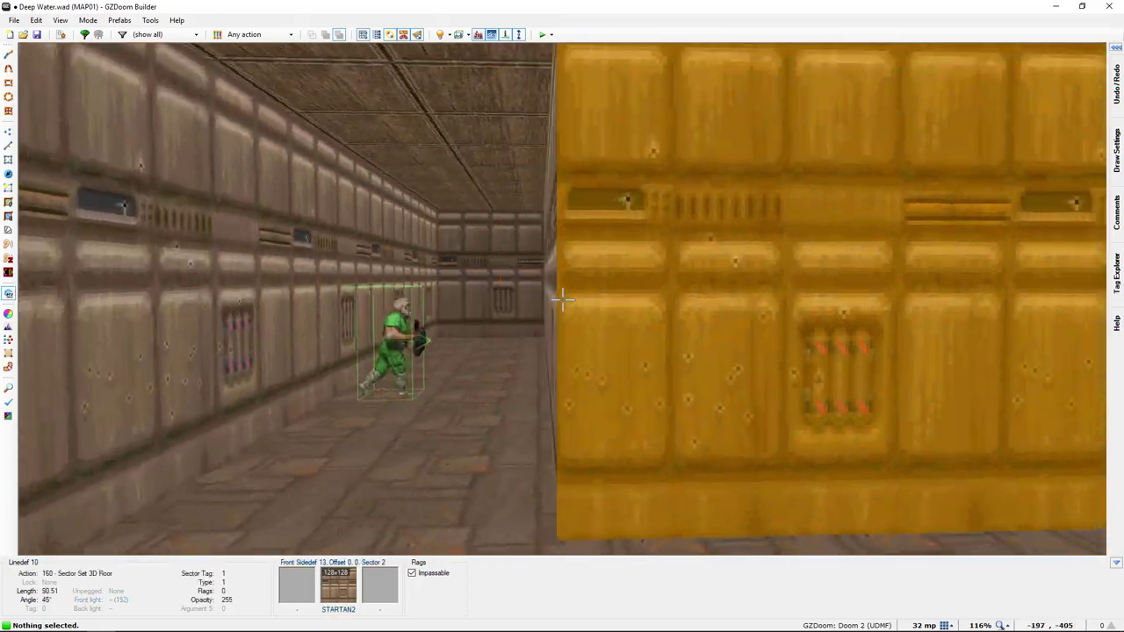
key(w)
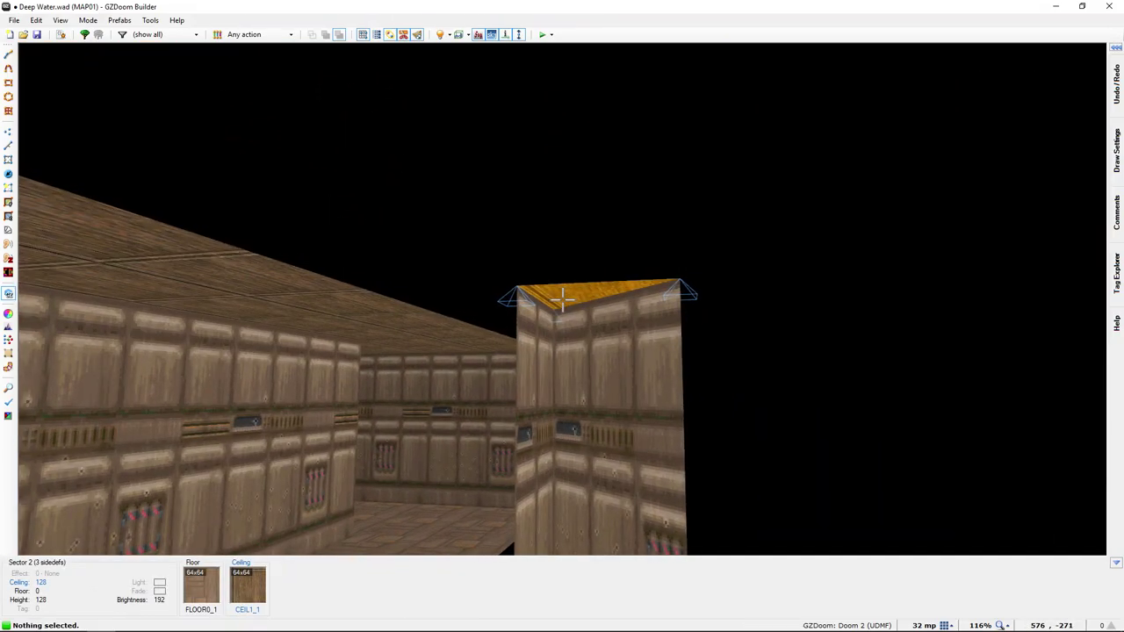
click(562, 301)
key(s)
scroll(562, 300, down, 8)
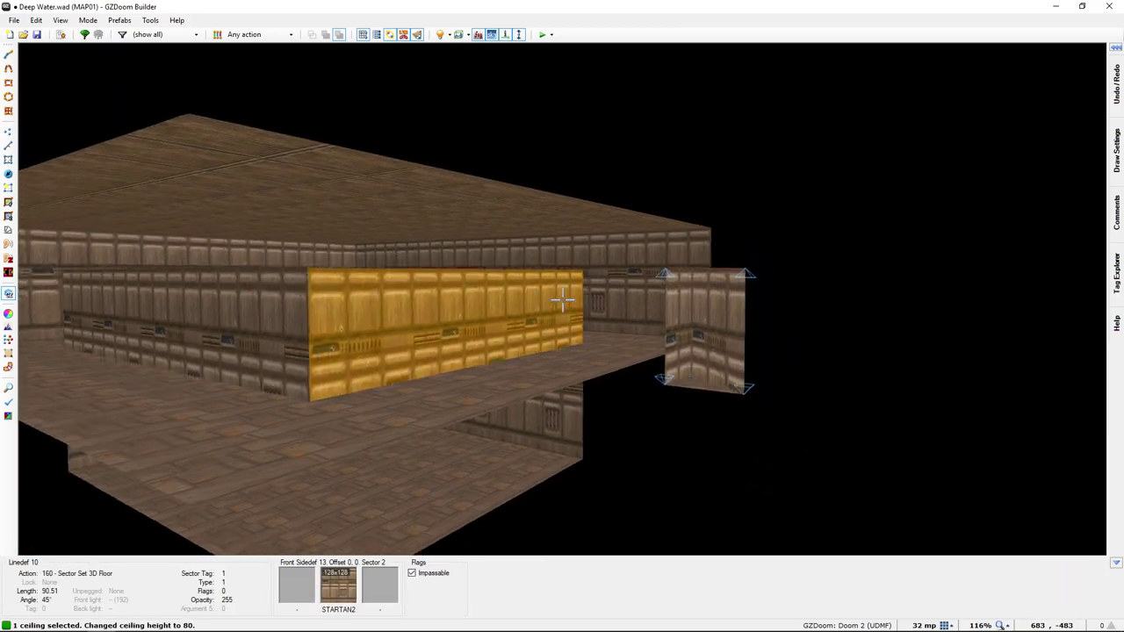
Raise the triangular control sector's floor to 24 and inspect the 3D floor block above the pit.
key(w)
click(562, 300)
scroll(562, 301, up, 3)
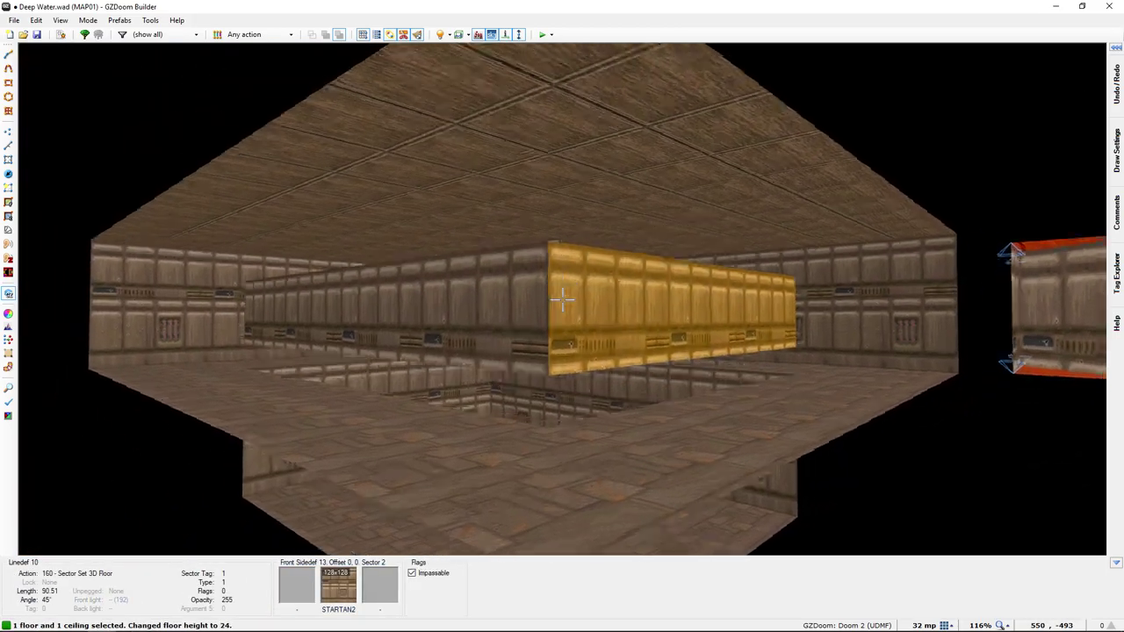
key(w)
key(c)
key(s)
key(w)
key(s)
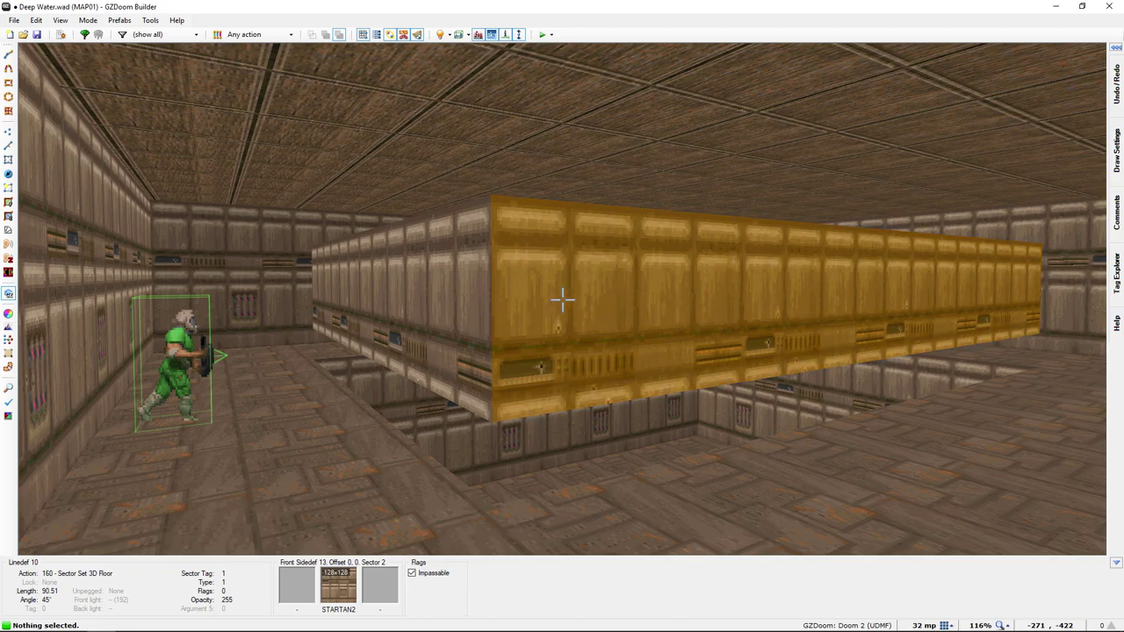
key(w)
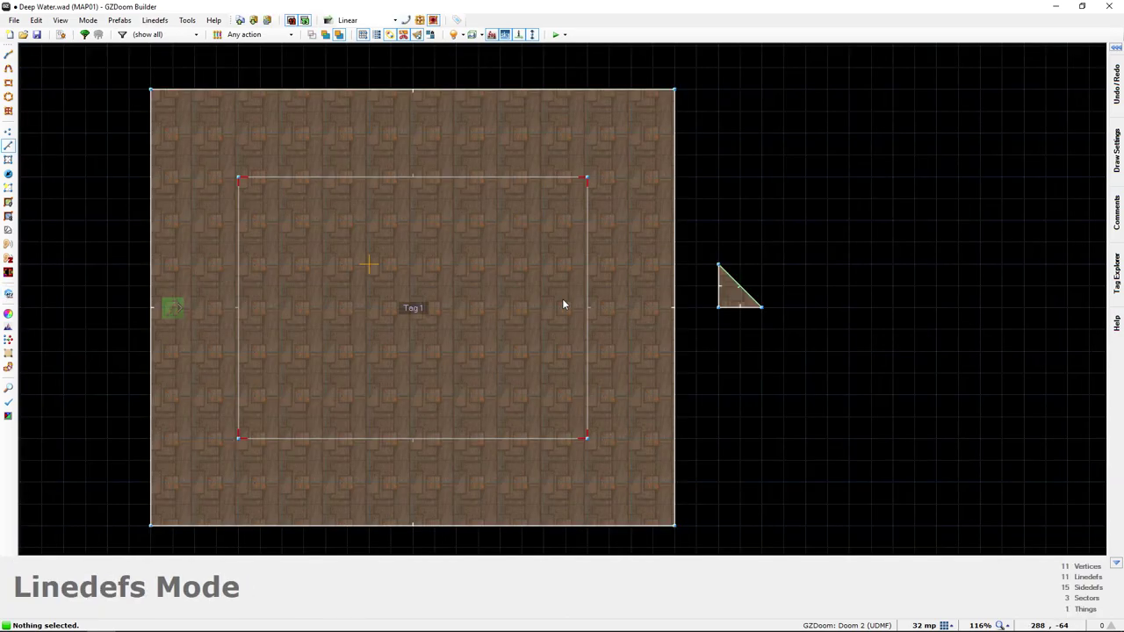
Change the 3D floor type on the triangular control sector's diagonal linedef from Solid to Swimmable.
scroll(741, 309, up, 5)
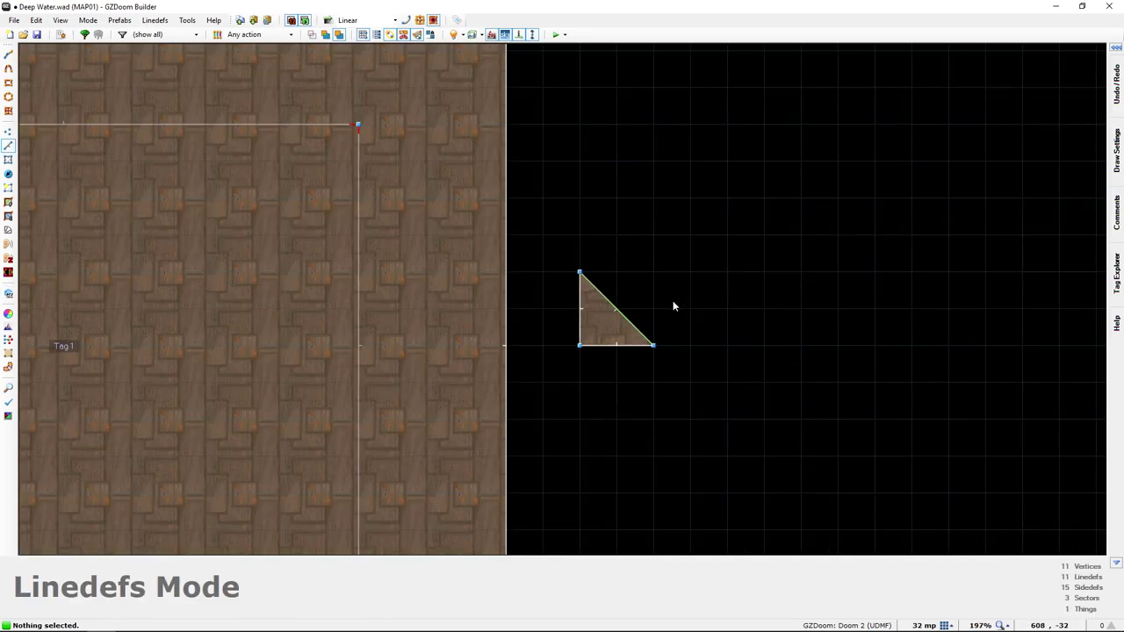
right_click(613, 310)
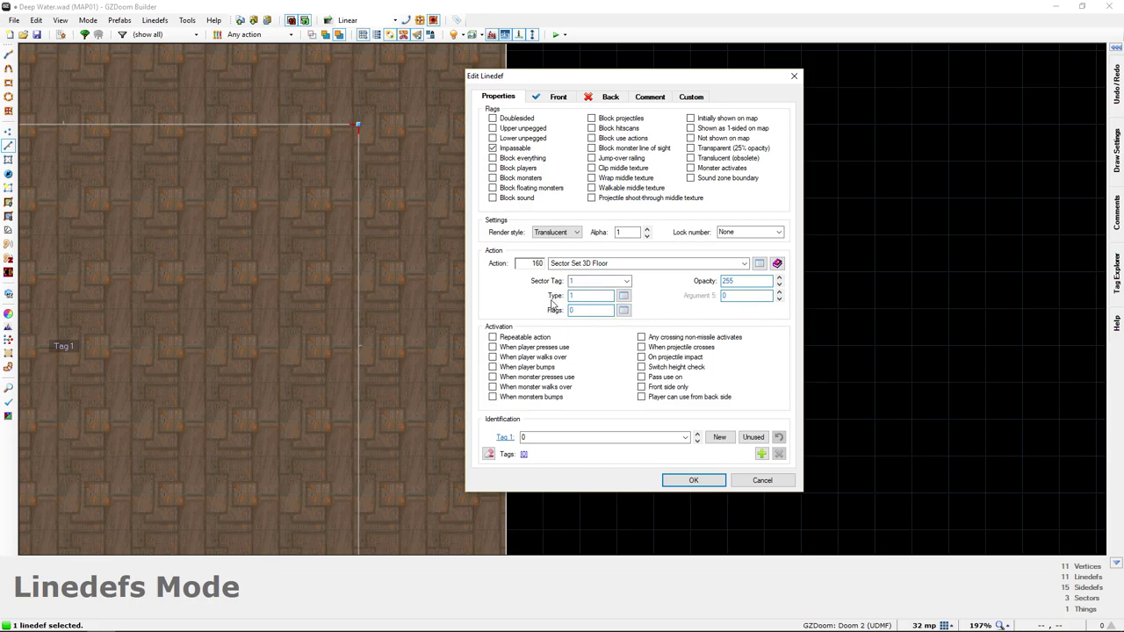
click(624, 296)
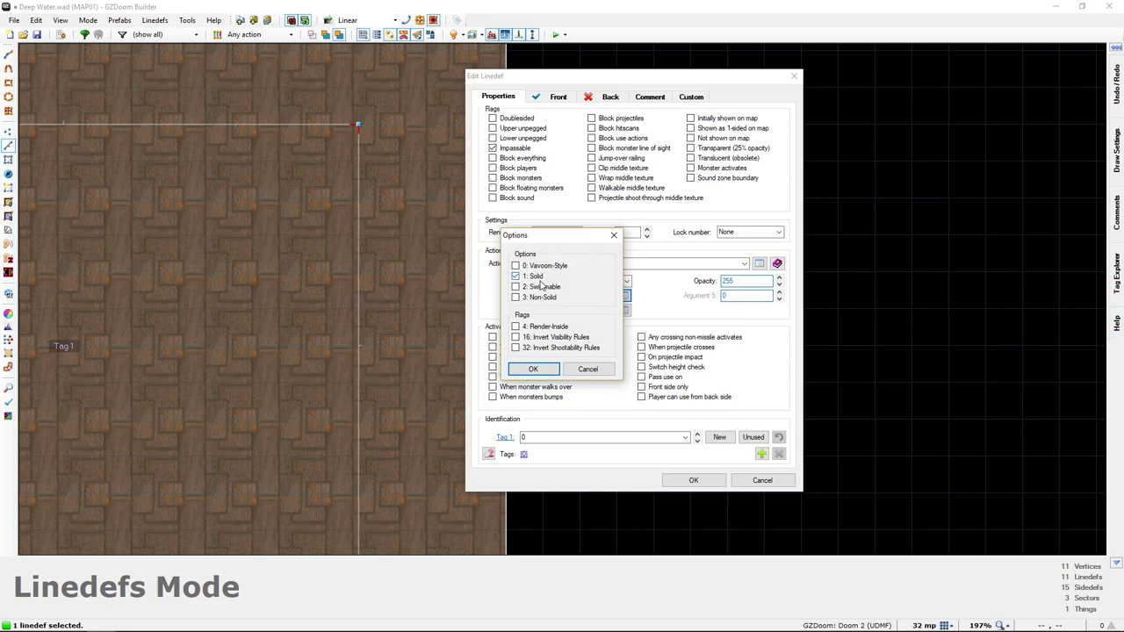
click(533, 279)
click(534, 369)
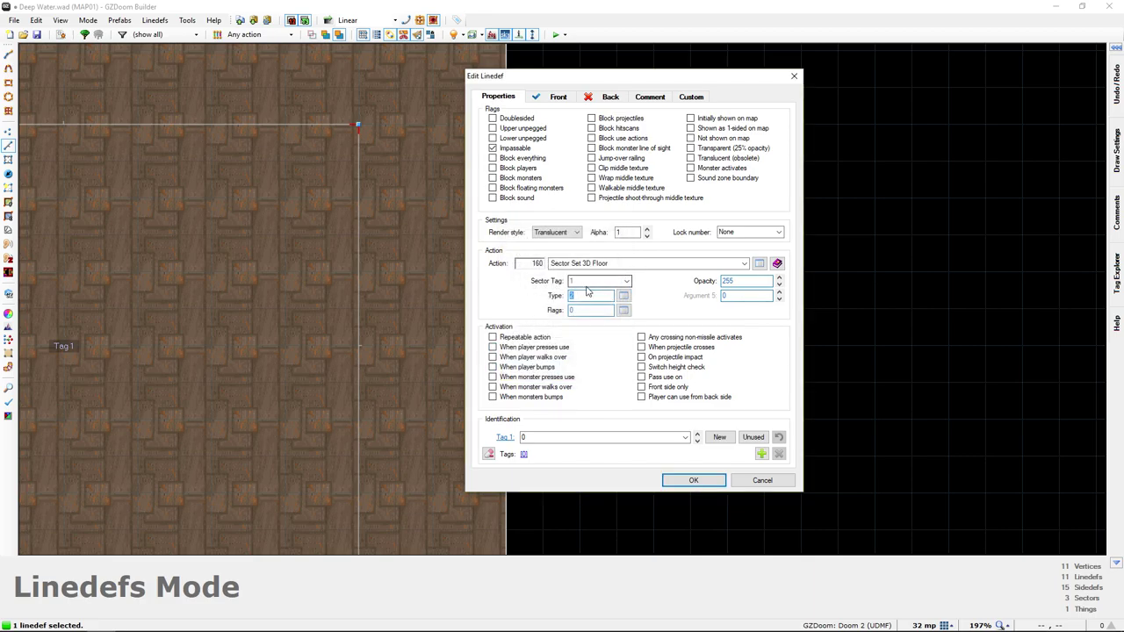
Set the 3D floor action's opacity to 125 and apply the linedef properties.
scroll(360, 287, down, 3)
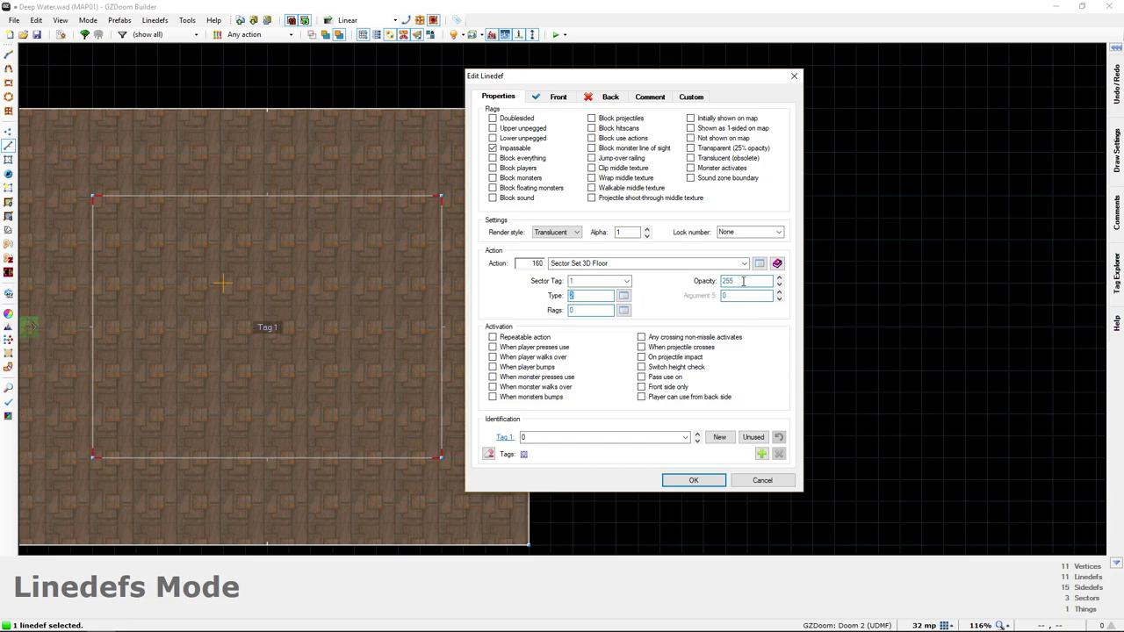
click(743, 281)
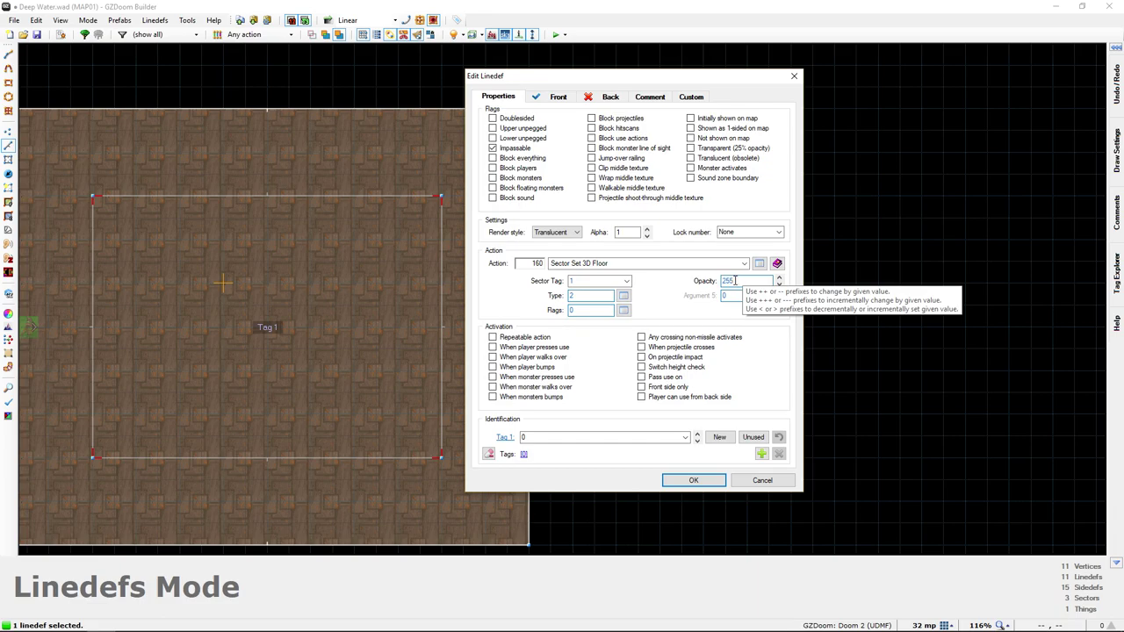
drag(735, 281, 719, 283)
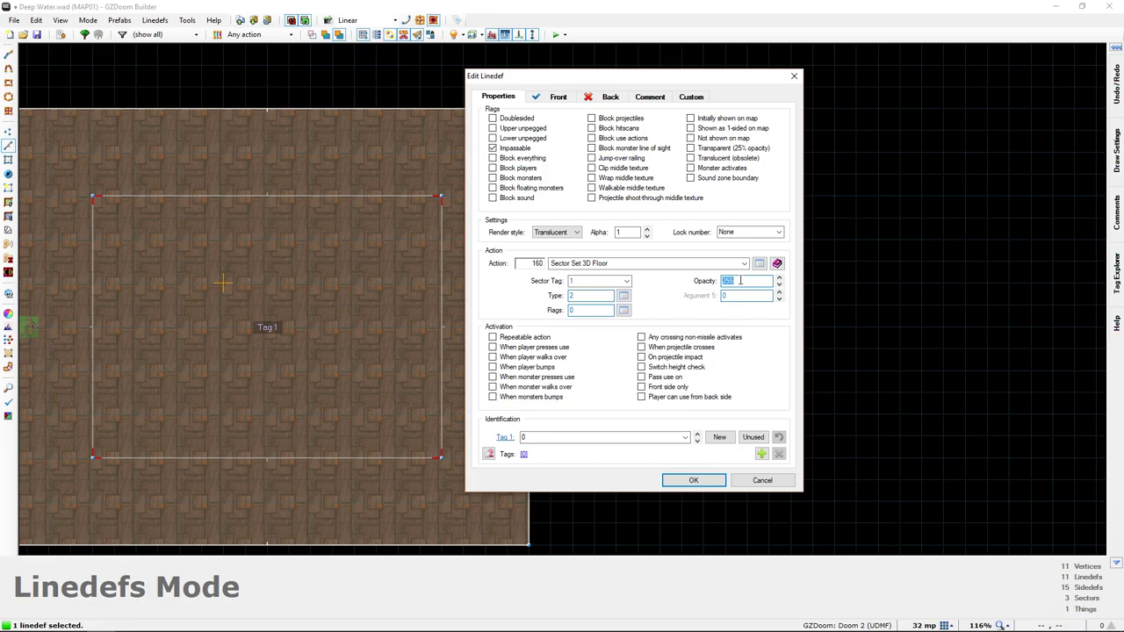
text(1)
click(691, 480)
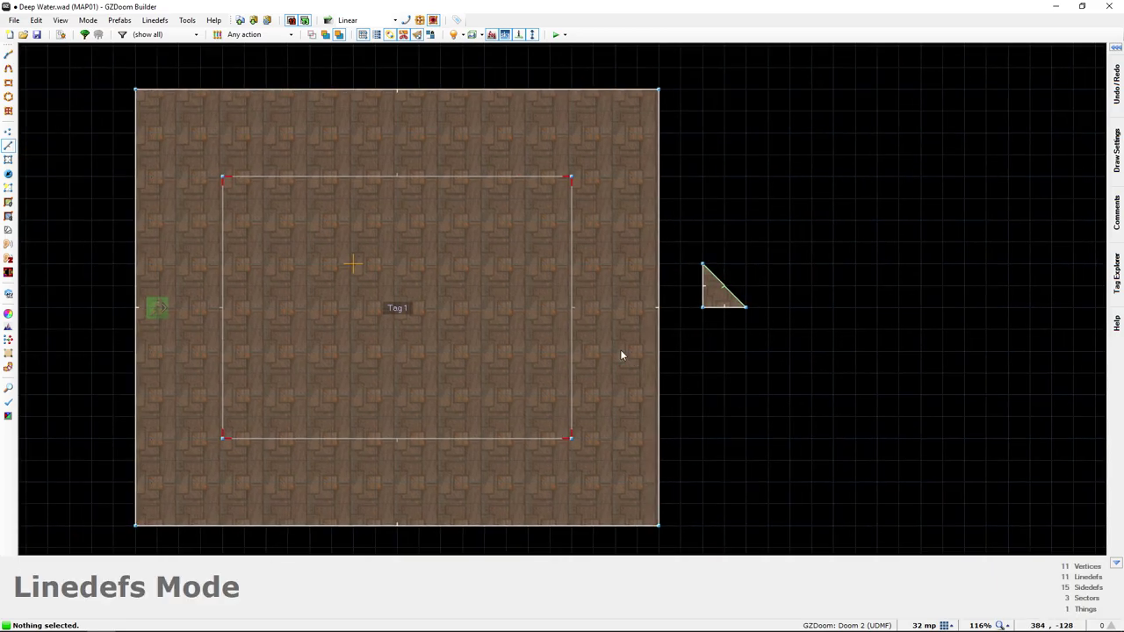
Examine the translucent 3D floor block above the pit from several sides in the 3D view.
key(q)
key(s)
key(s)
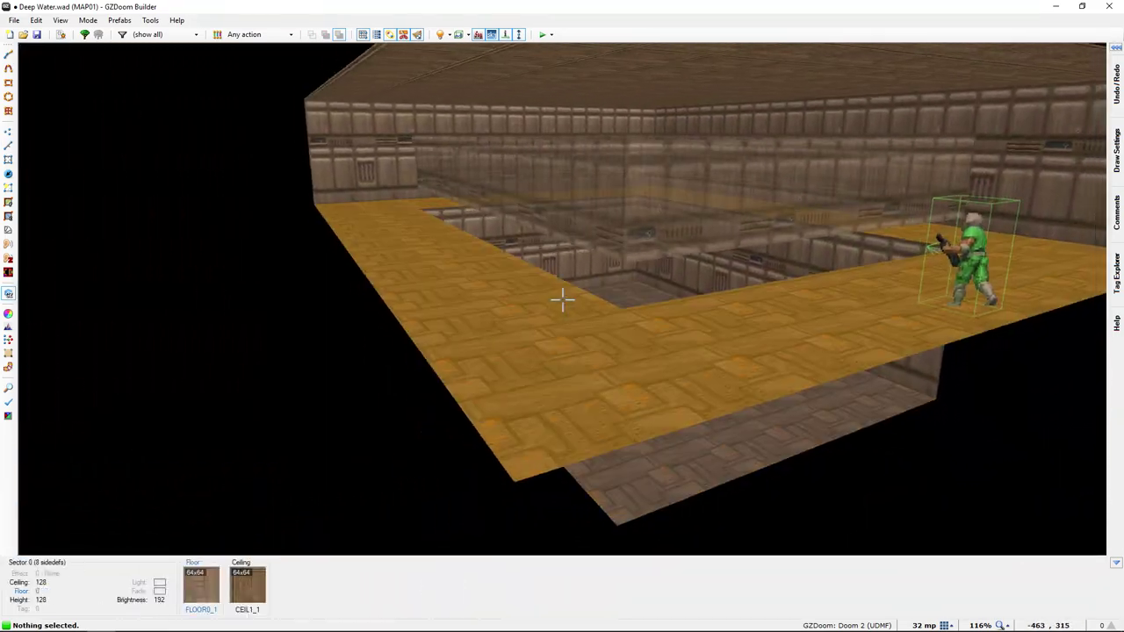
key(e)
key(s)
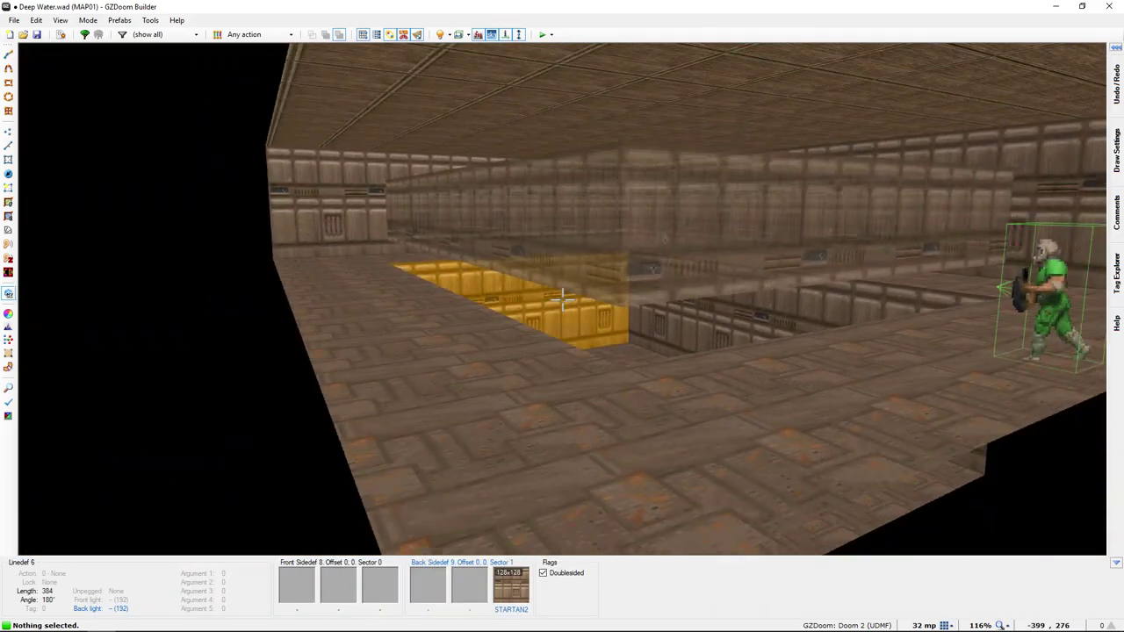
key(w)
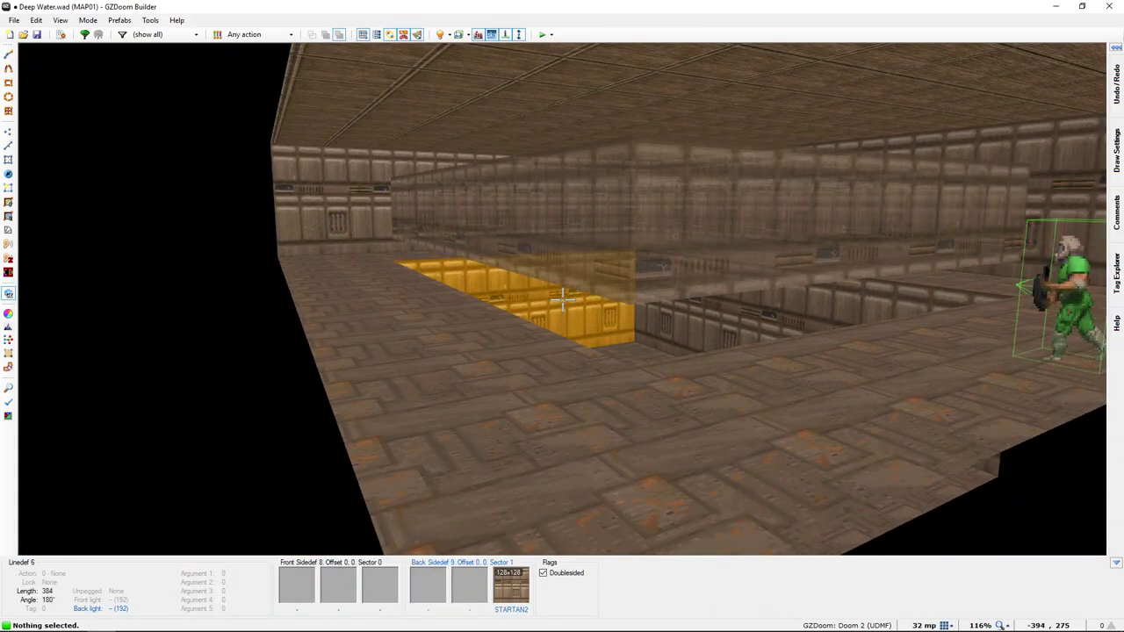
key(f)
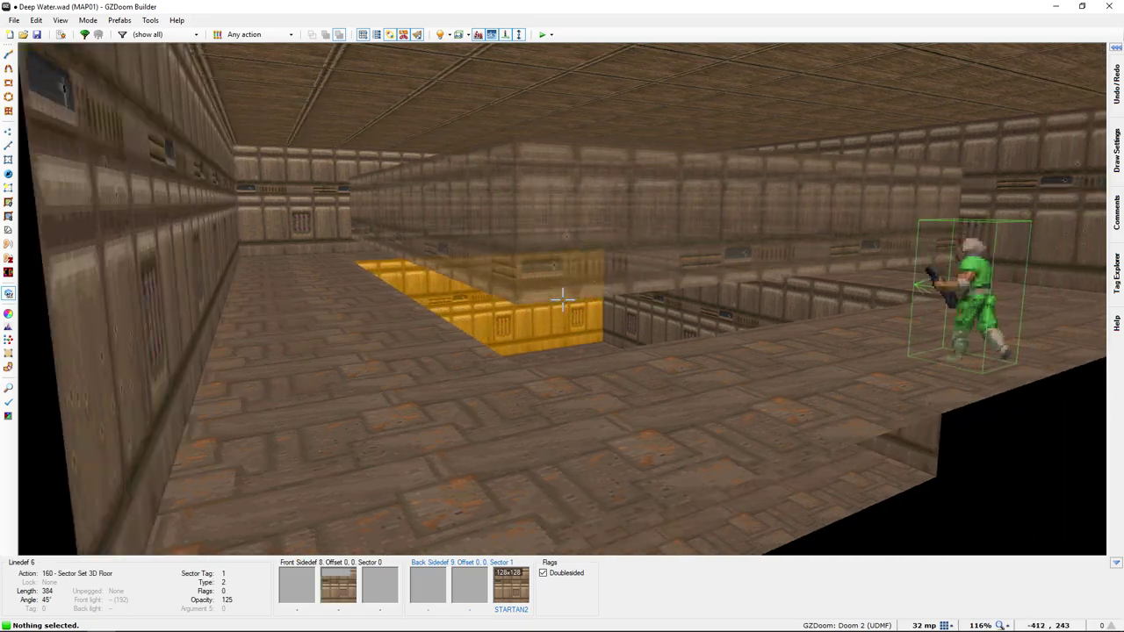
key(f)
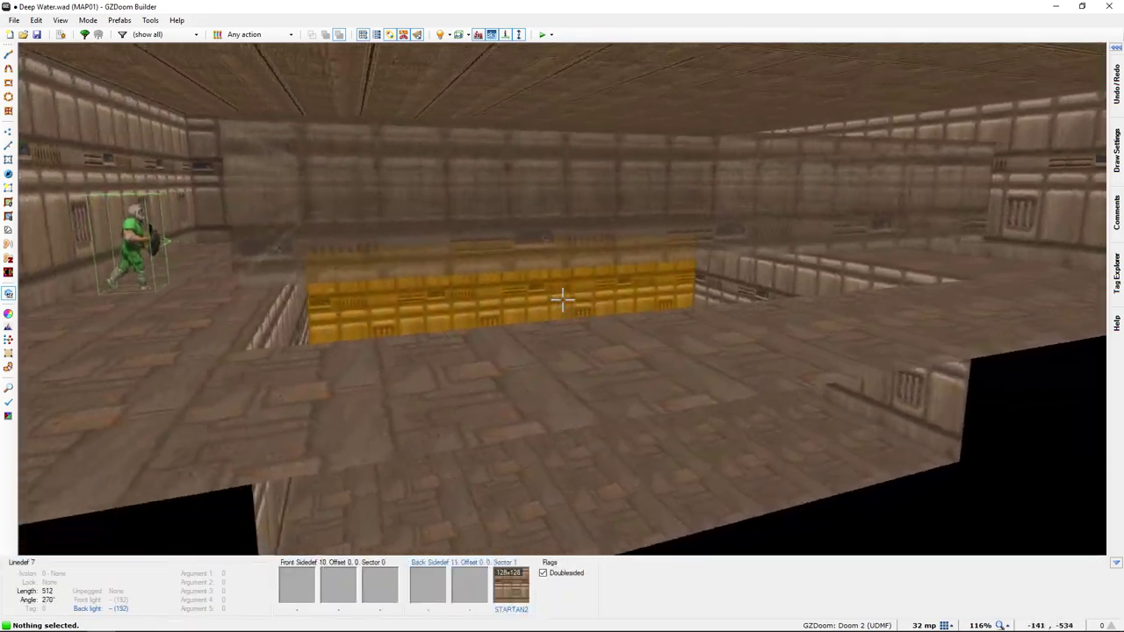
key(e)
key(s)
key(d)
key(f)
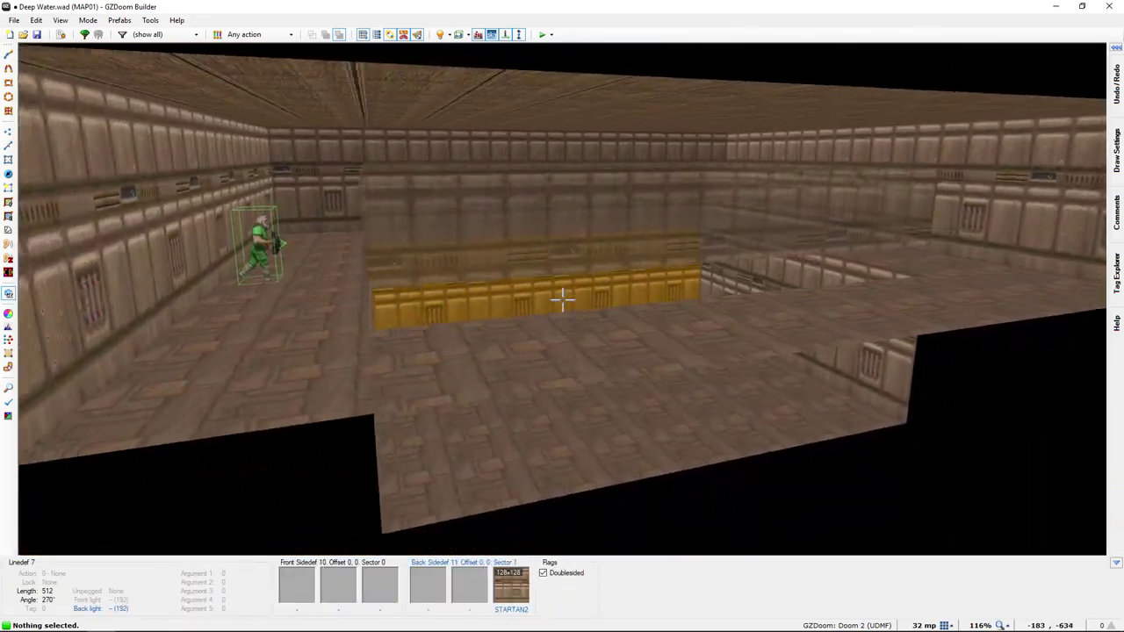
key(s)
key(e)
key(d)
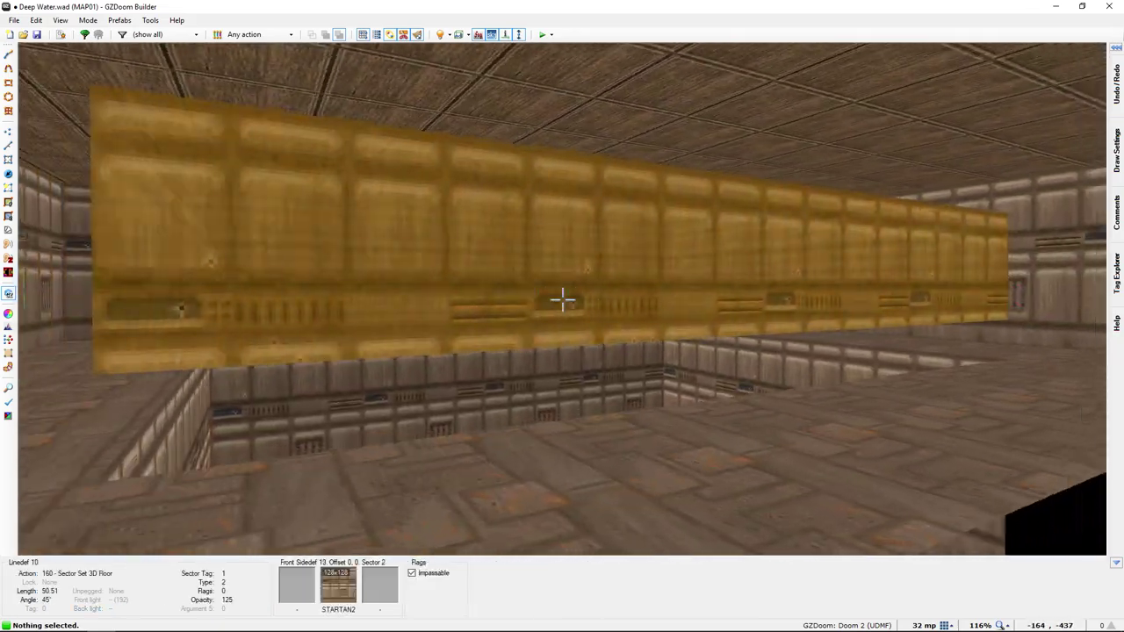
Lower the triangular control sector's floor to -128 in the 3D view and clear the selection.
key(f)
key(f)
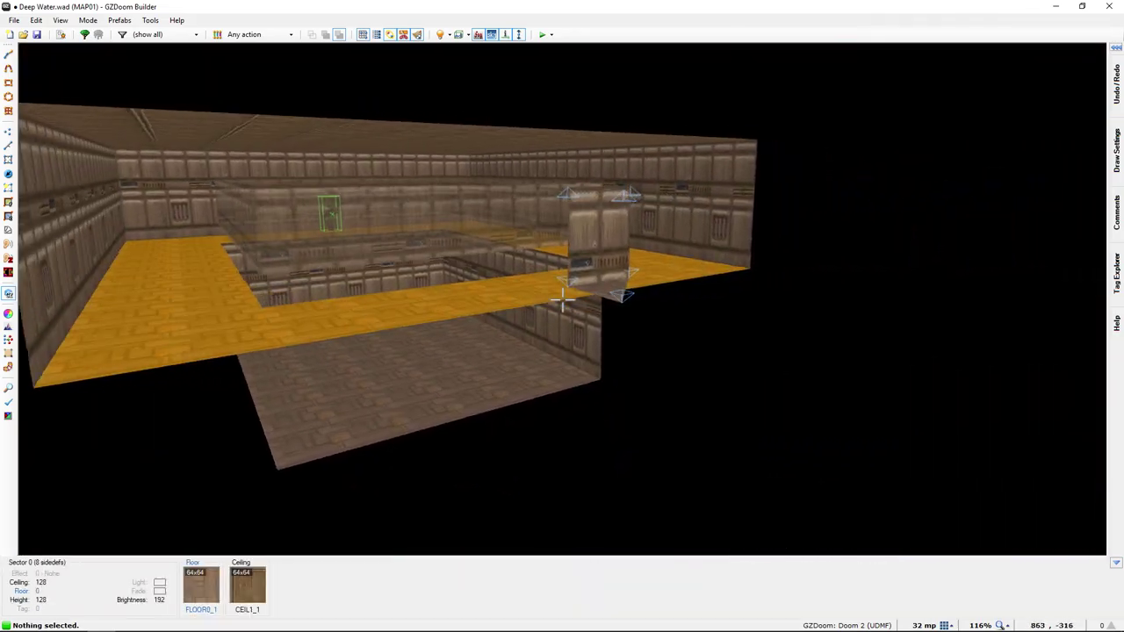
key(w)
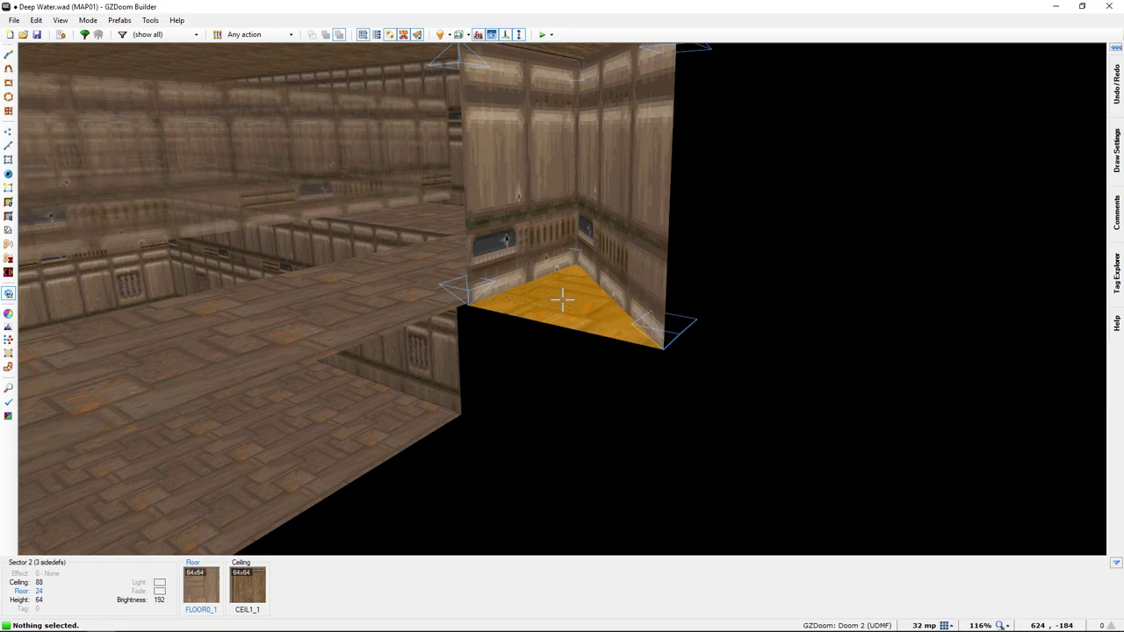
click(563, 301)
key(w)
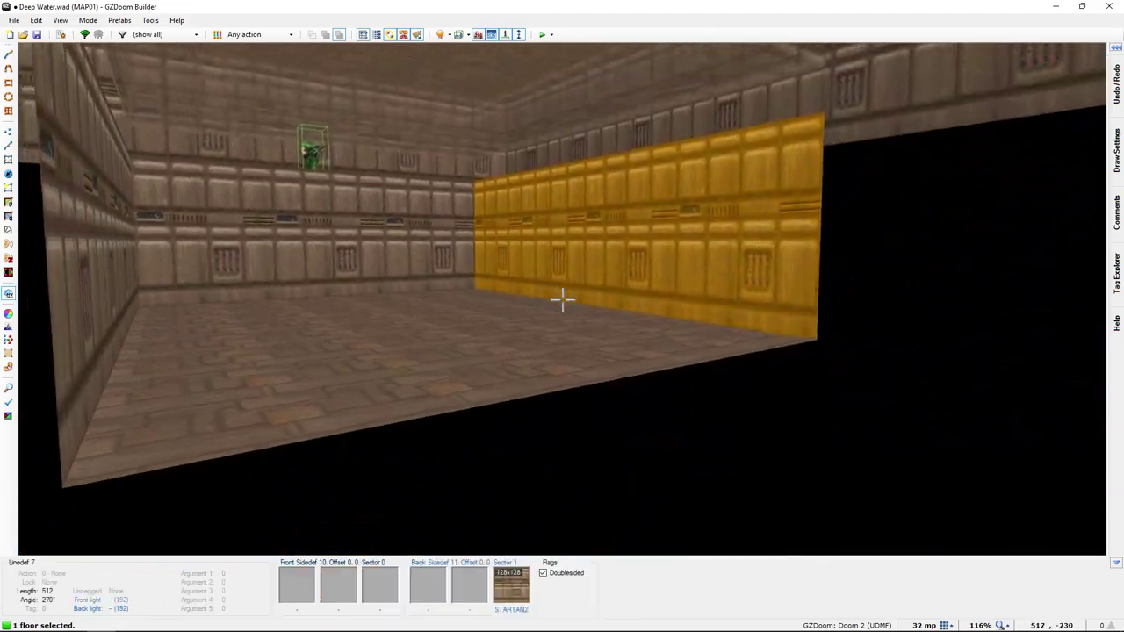
scroll(563, 300, down, 4)
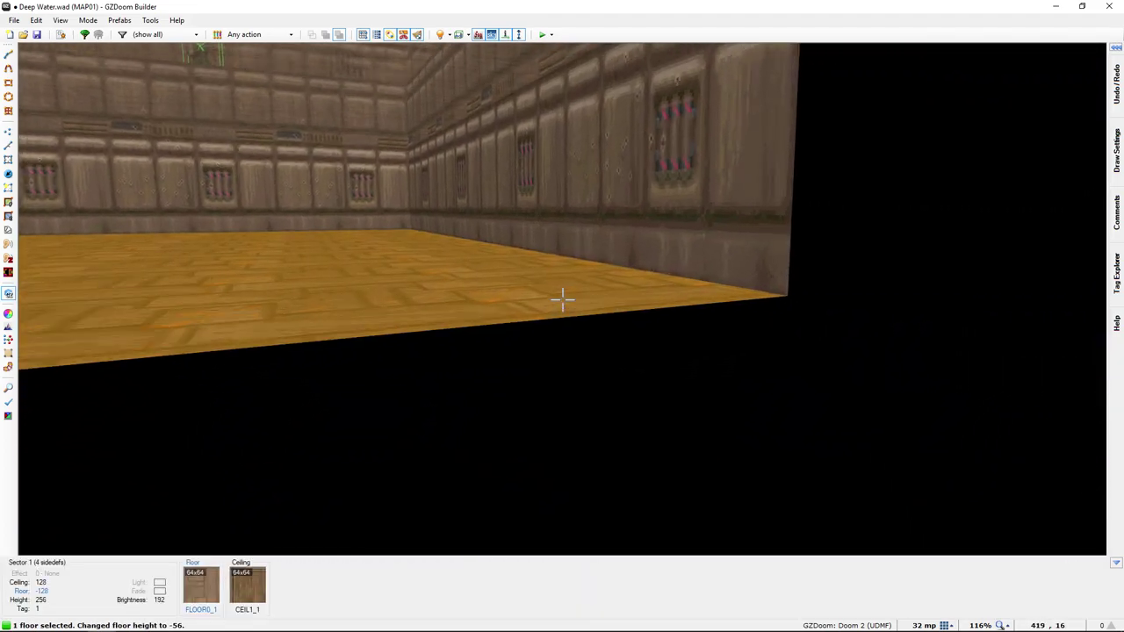
scroll(563, 300, down, 6)
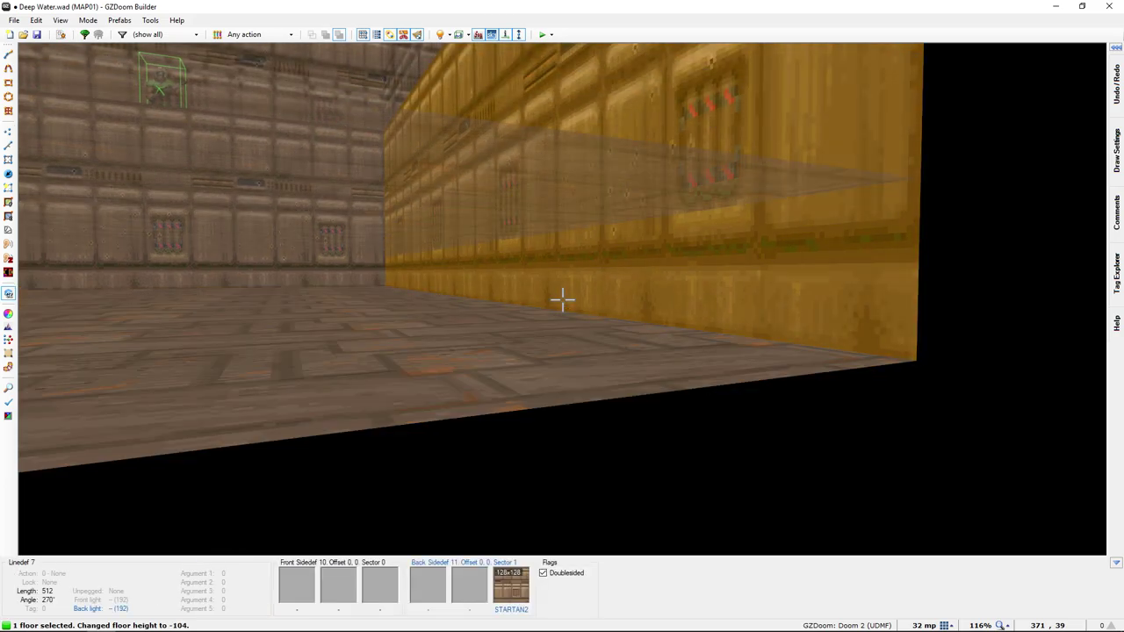
scroll(563, 300, down, 2)
key(c)
Lower the control sector's ceiling to -16, just below the pit's rim, and clear the selection.
key(e)
key(d)
key(e)
click(562, 300)
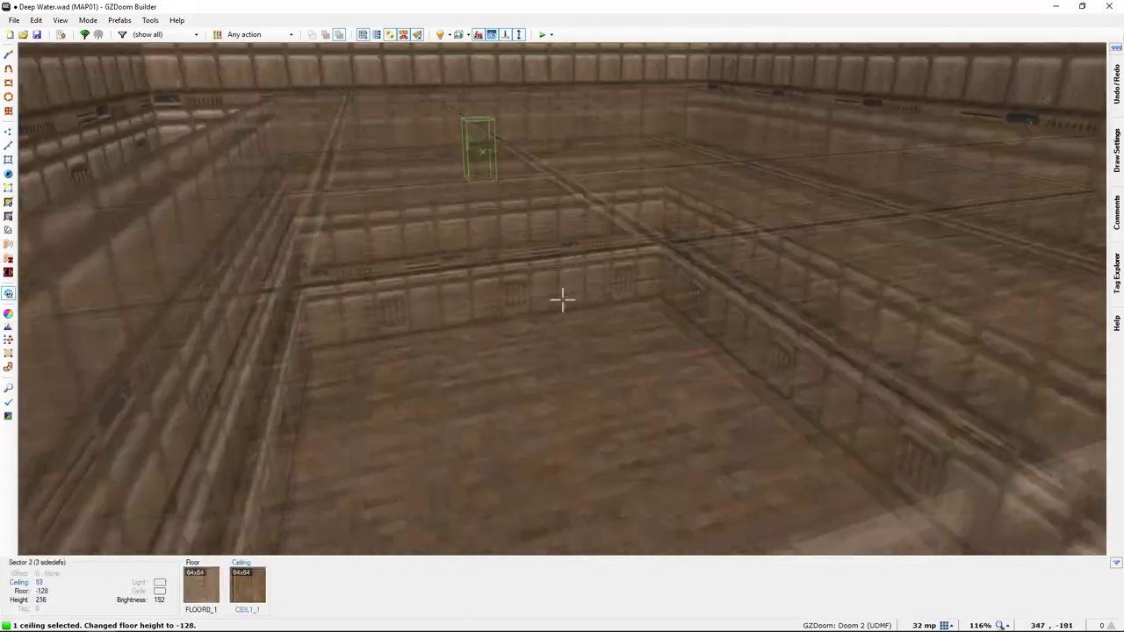
key(d)
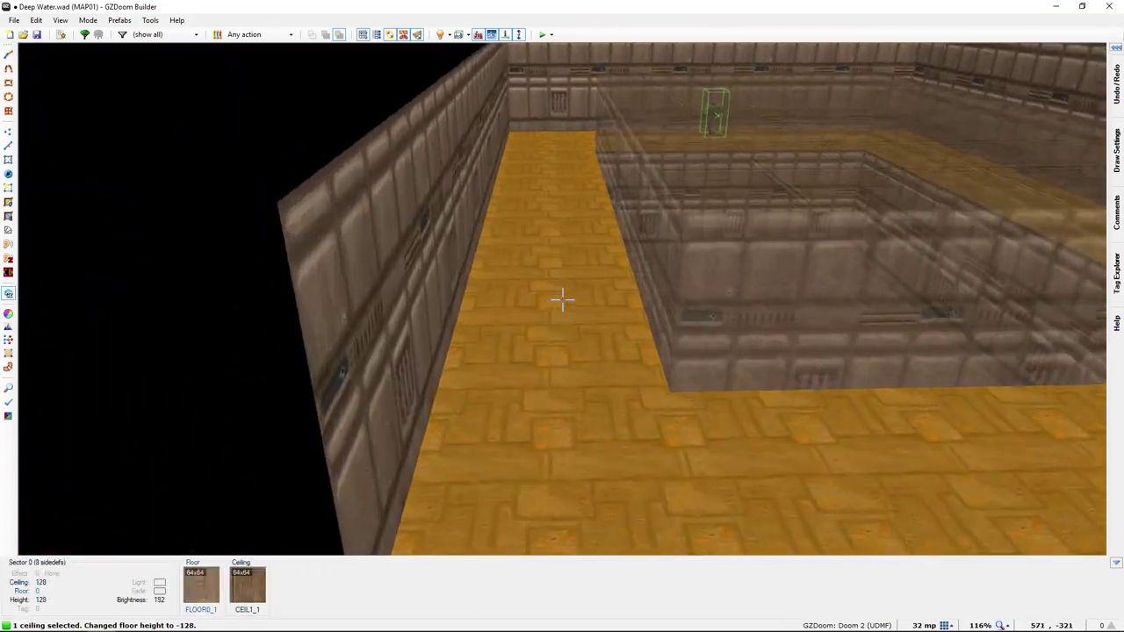
scroll(562, 300, down, 10)
key(e)
scroll(562, 300, down, 1)
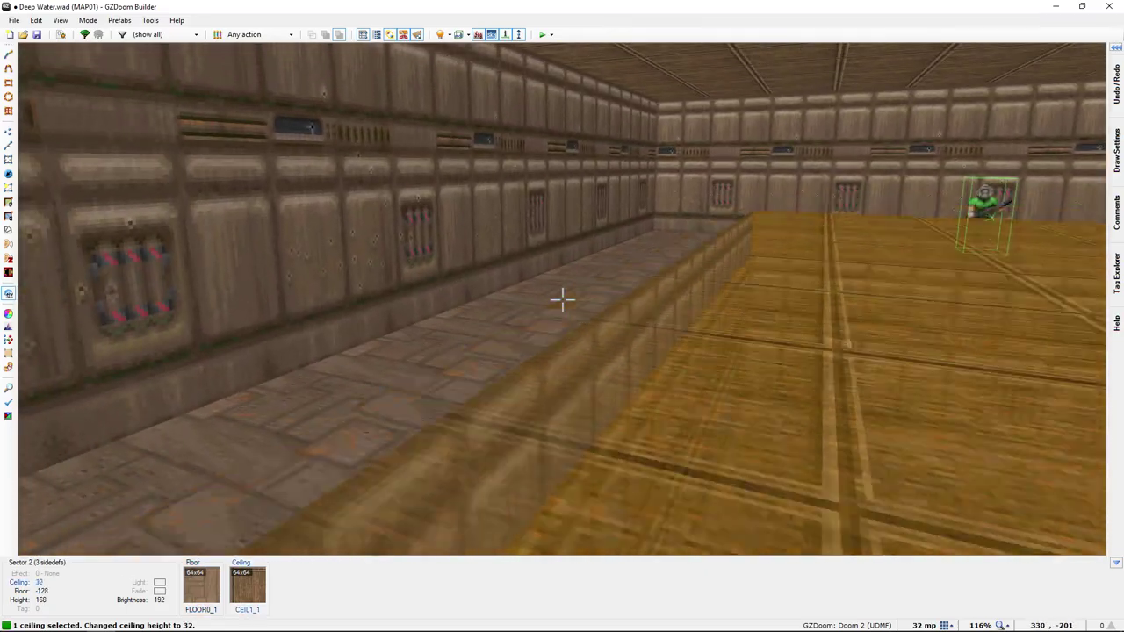
scroll(562, 300, down, 5)
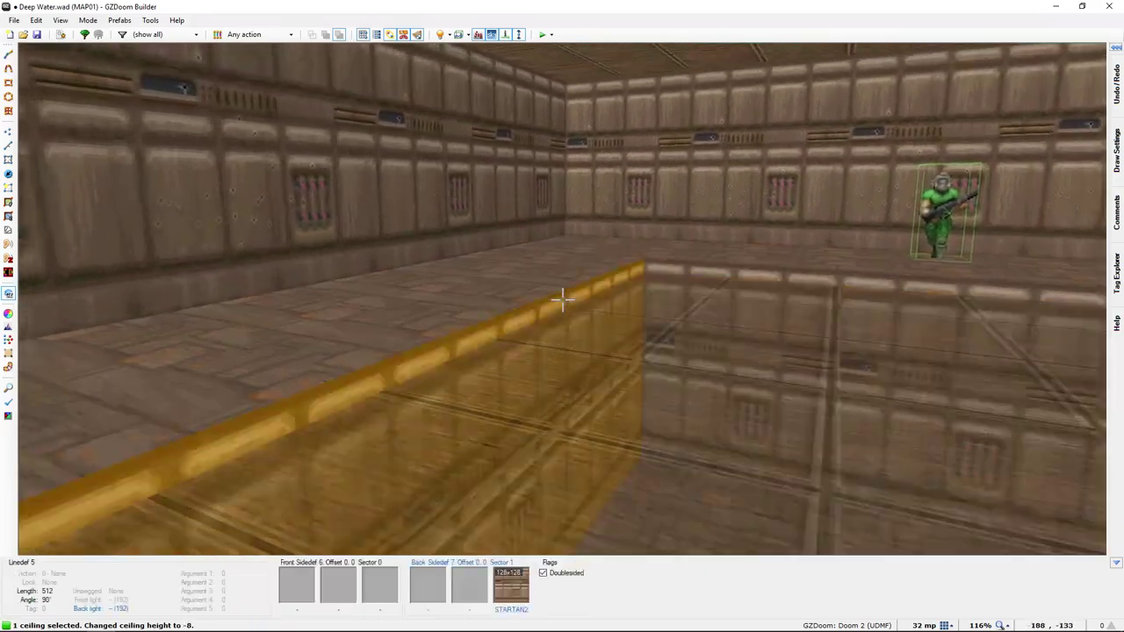
scroll(562, 301, down, 1)
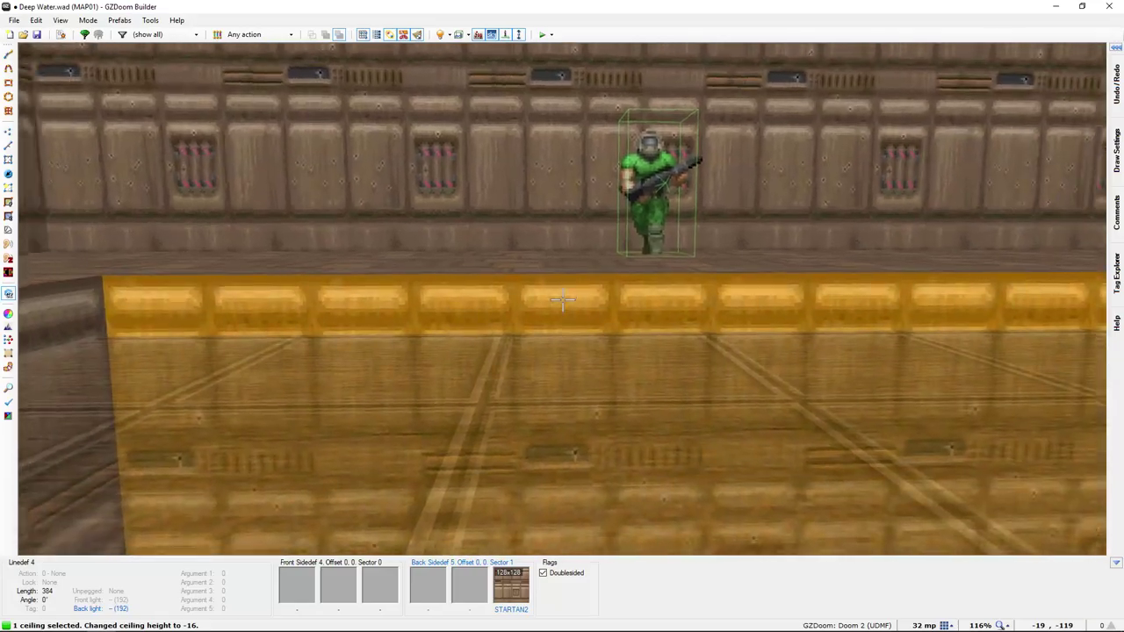
key(c)
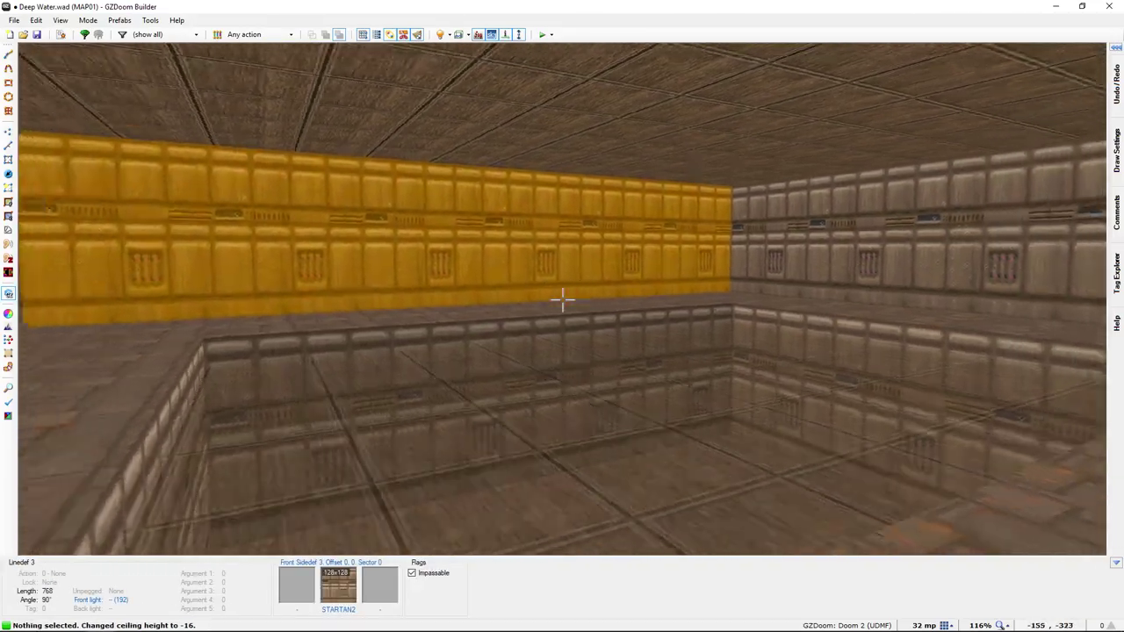
Apply the FWATER1 flat to the control sector's ceiling, the top surface of the swimmable 3D floor in the pit.
key(d)
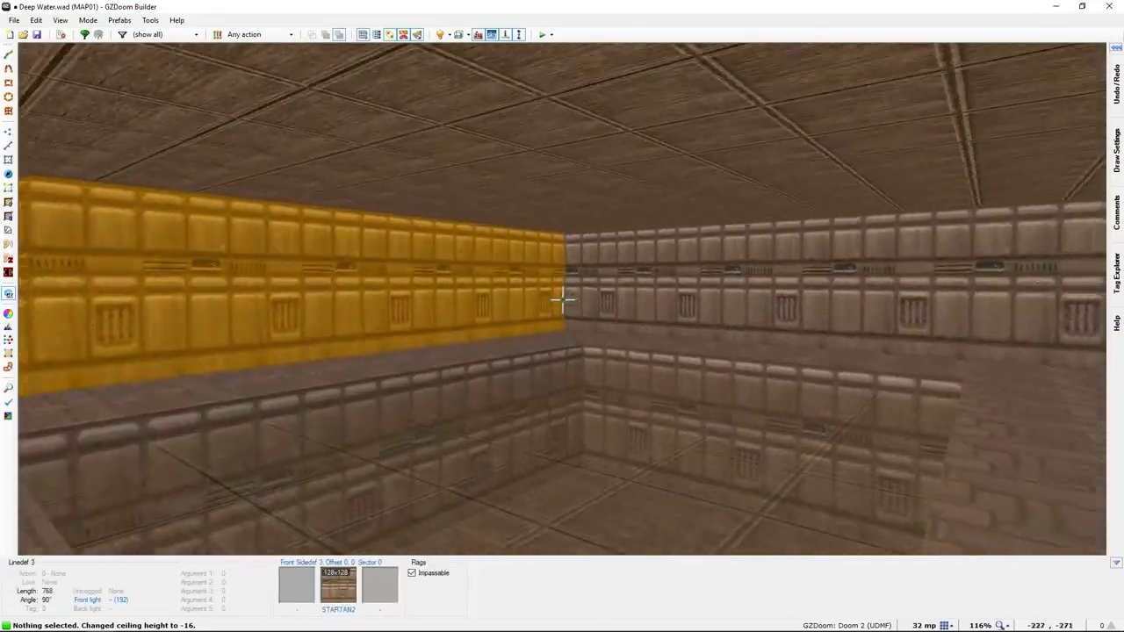
key(s)
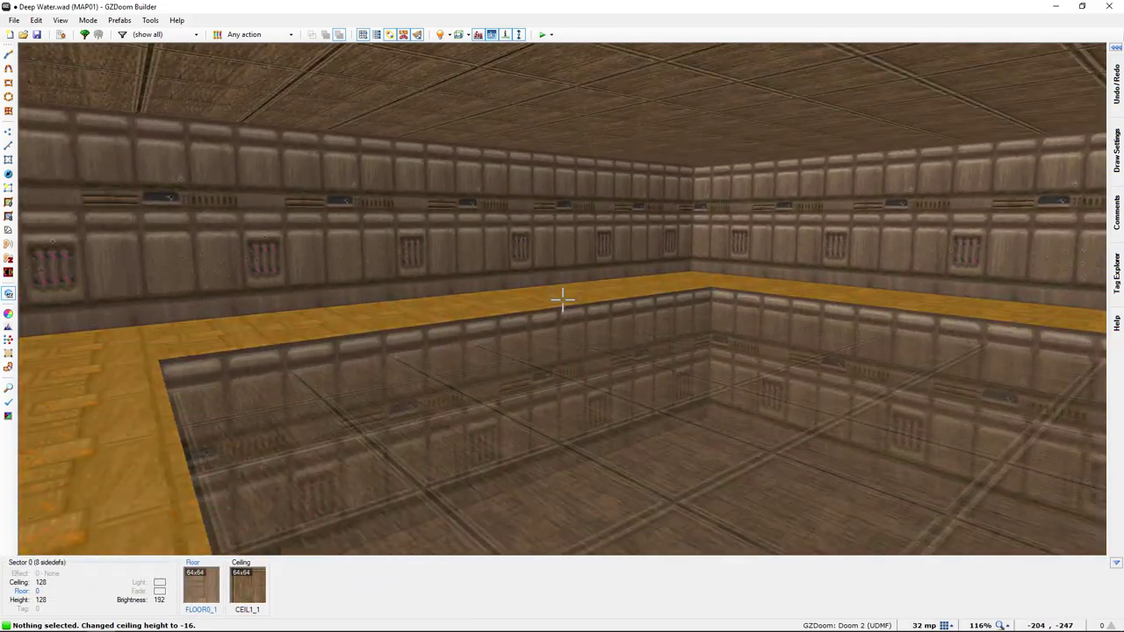
key(s)
key(e)
key(d)
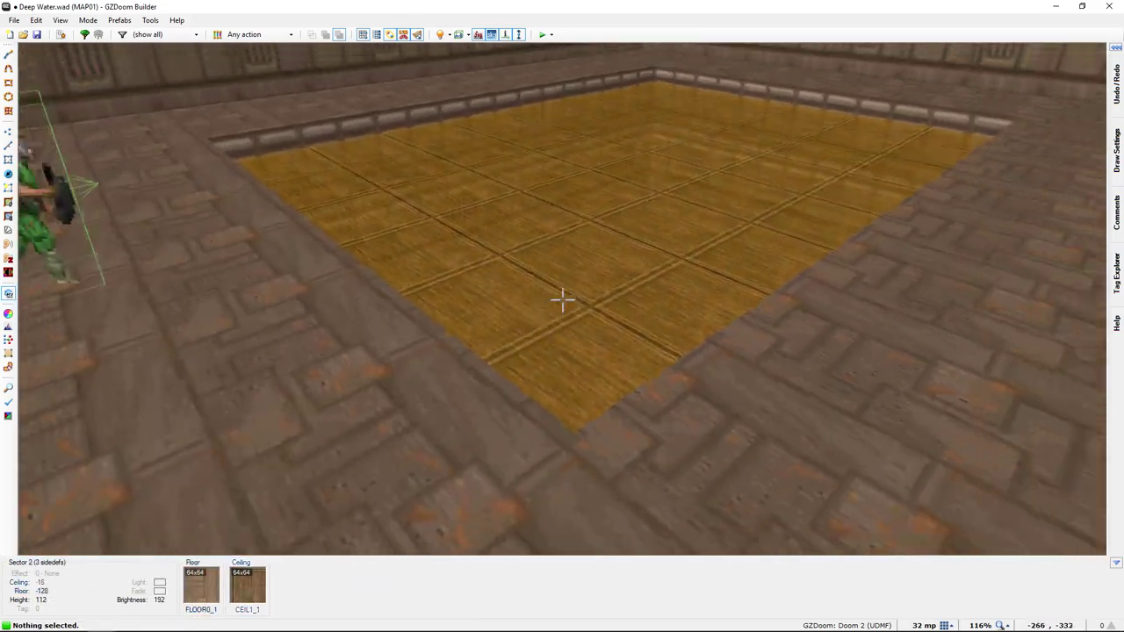
key(e)
key(s)
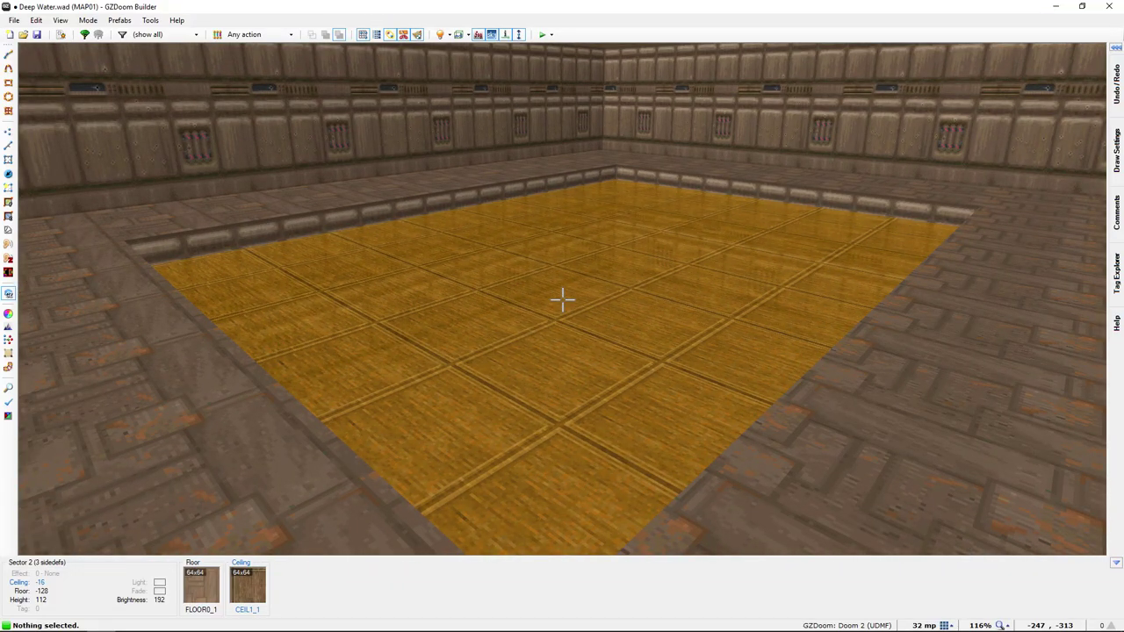
key(t)
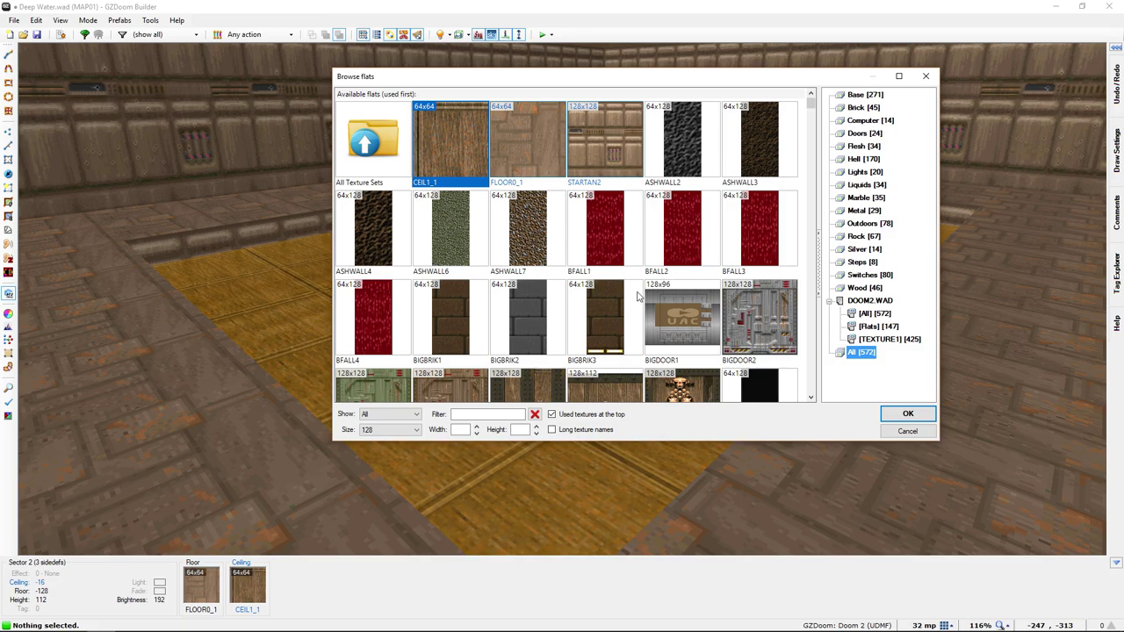
scroll(660, 272, down, 15)
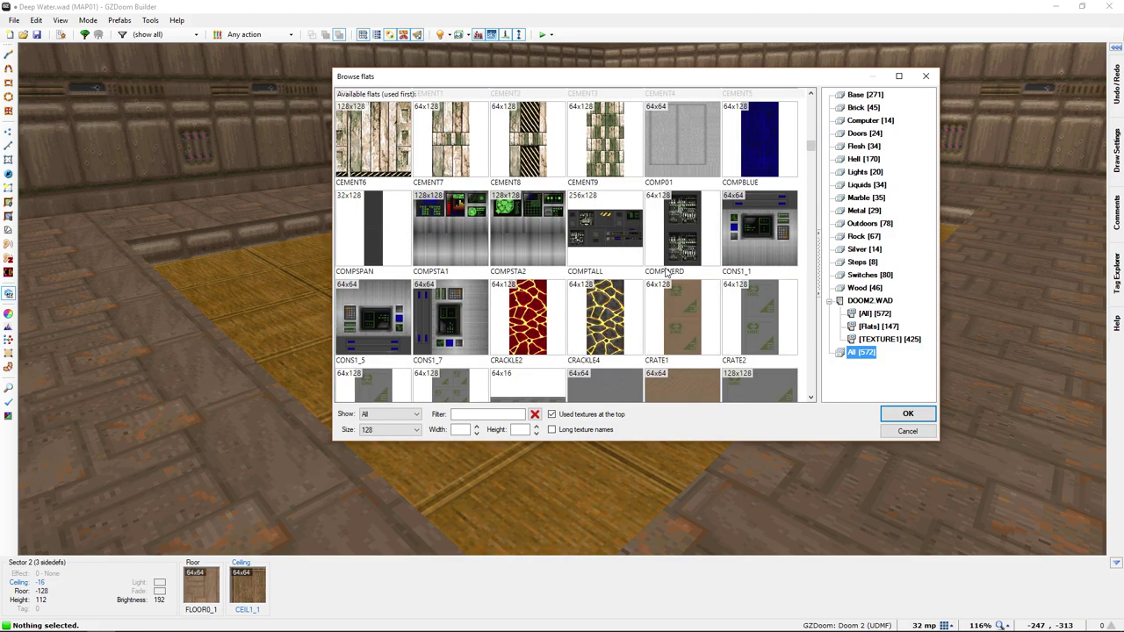
scroll(671, 274, down, 15)
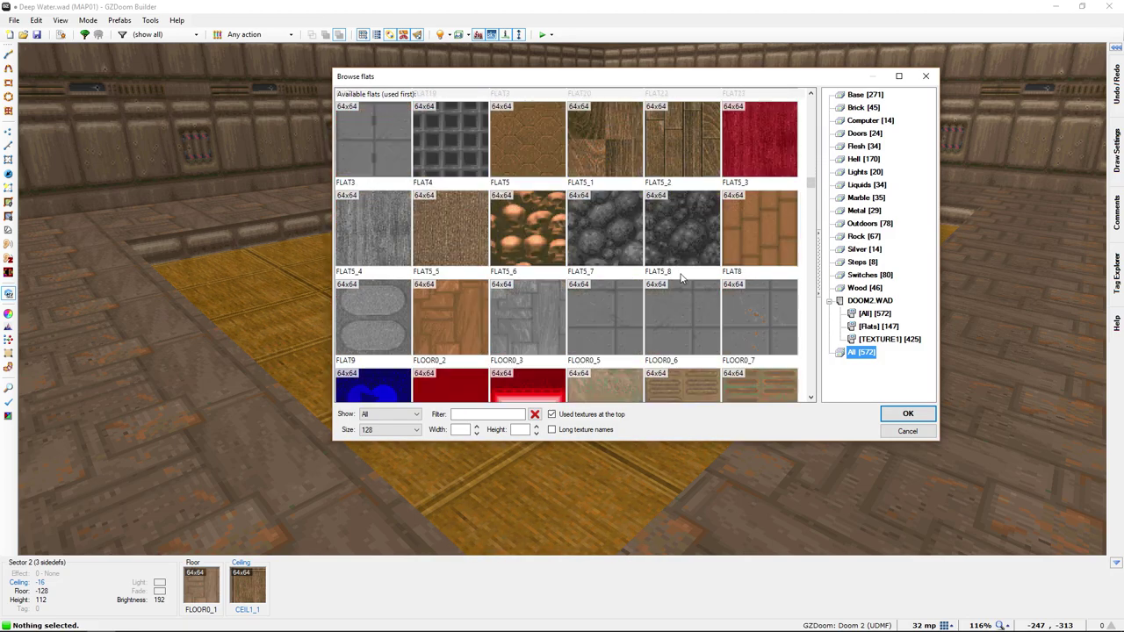
scroll(683, 277, down, 3)
click(672, 263)
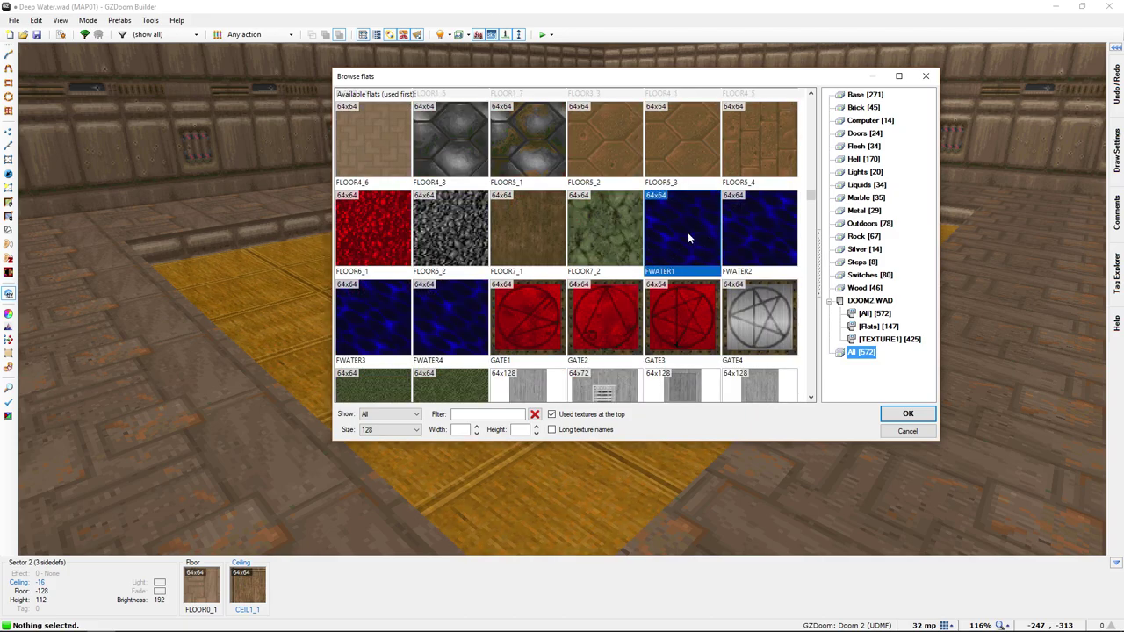
double_click(683, 229)
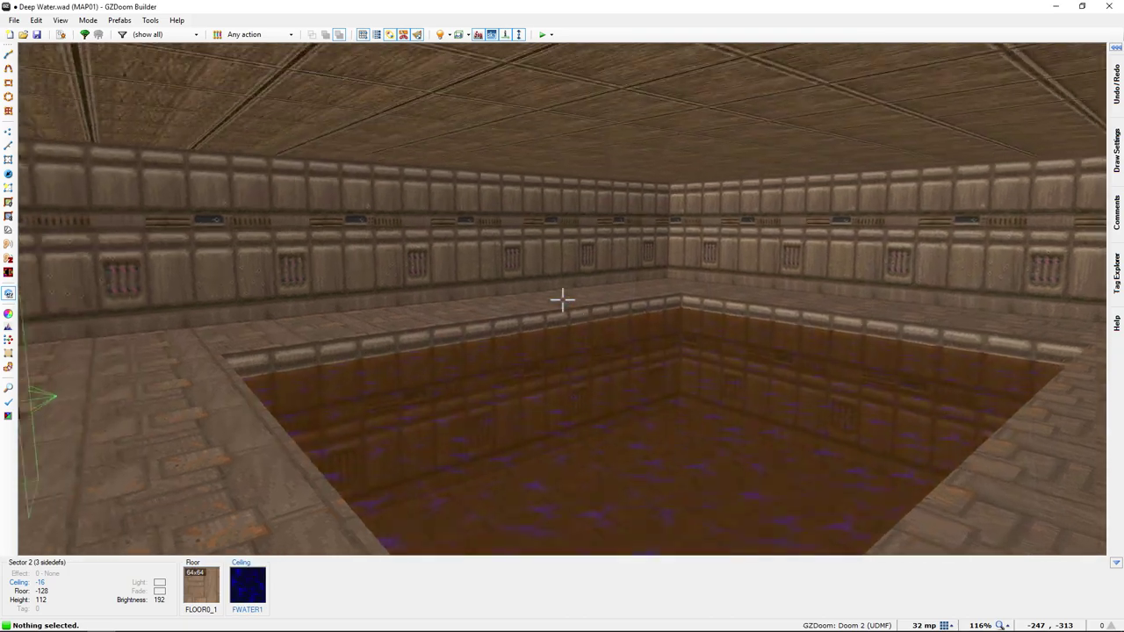
Examine the FWATER1 water surface in the pit from several sides in the 3D view.
key(e)
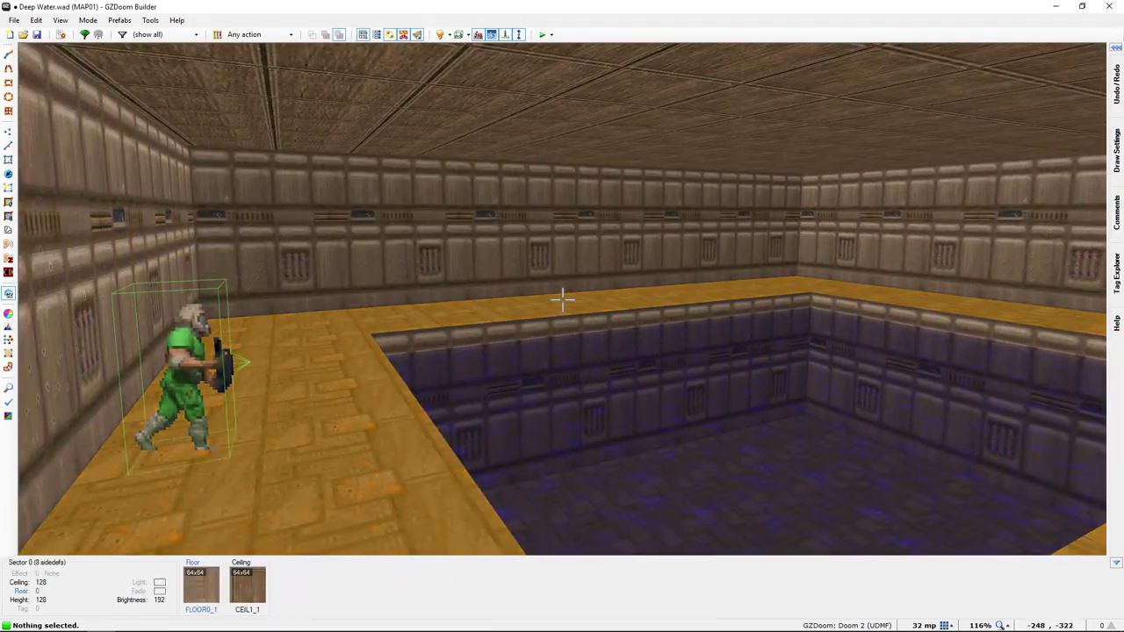
key(s)
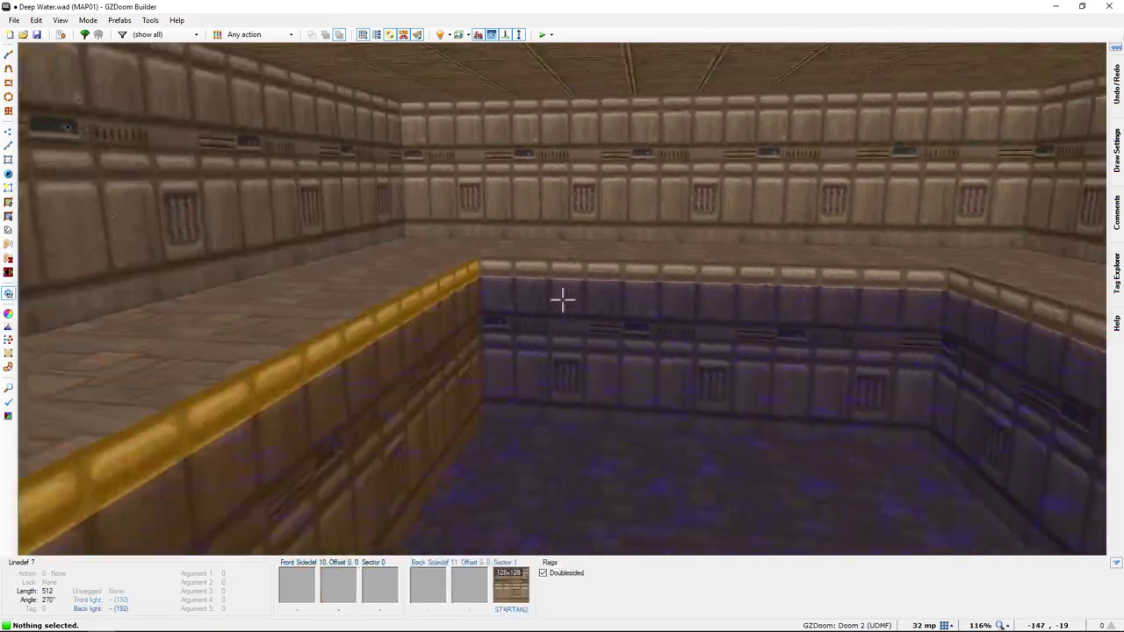
key(d)
key(e)
key(f)
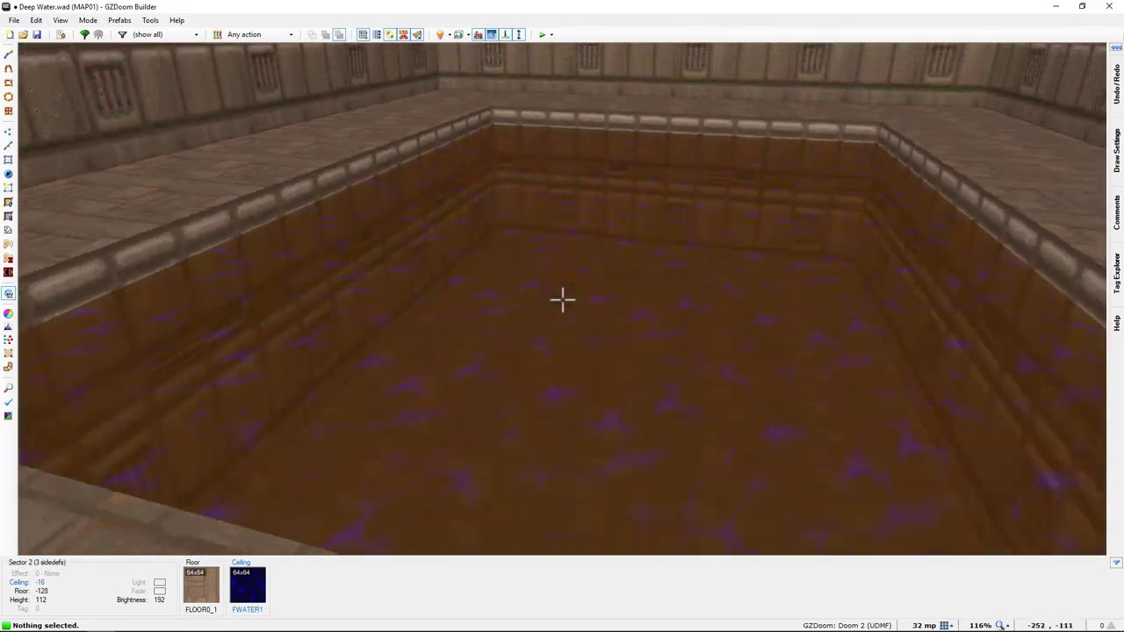
key(d)
key(e)
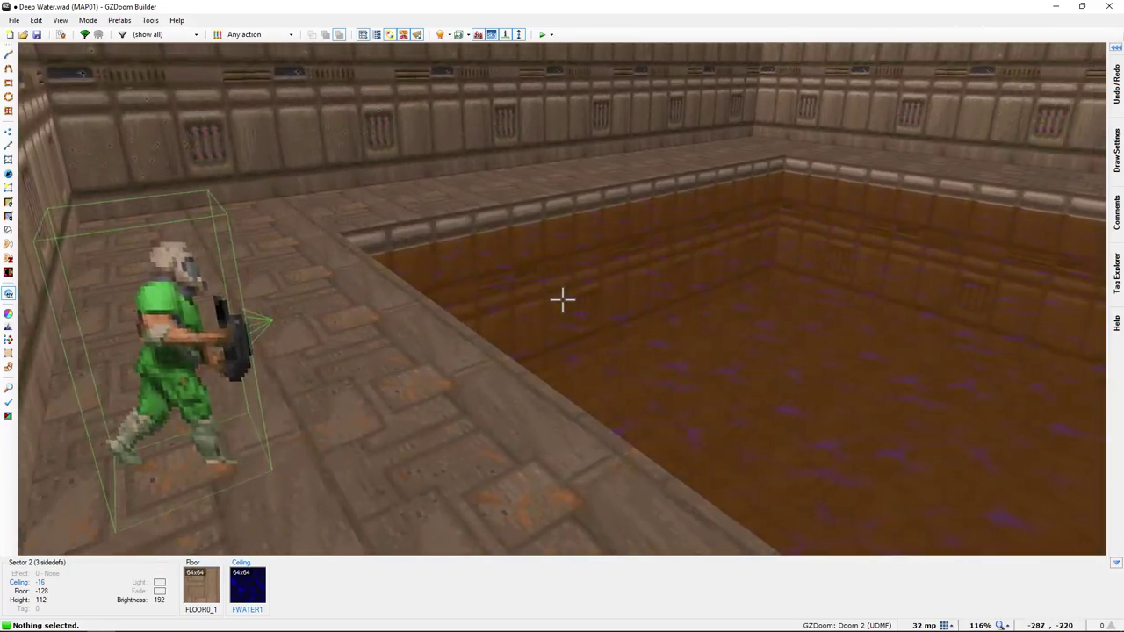
key(s)
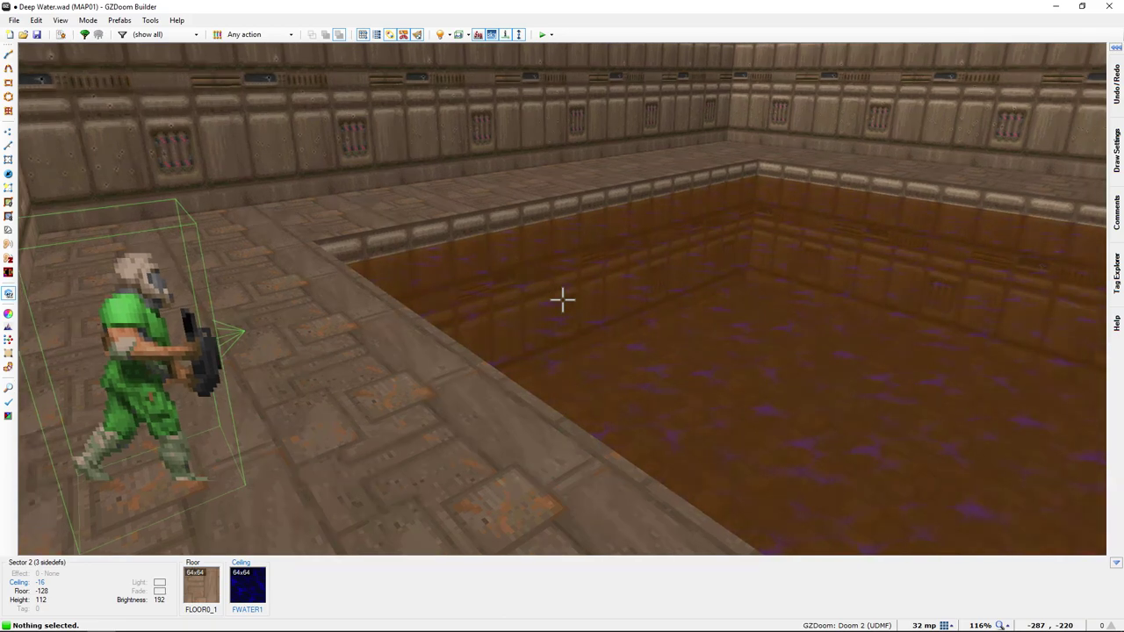
key(s)
key(w)
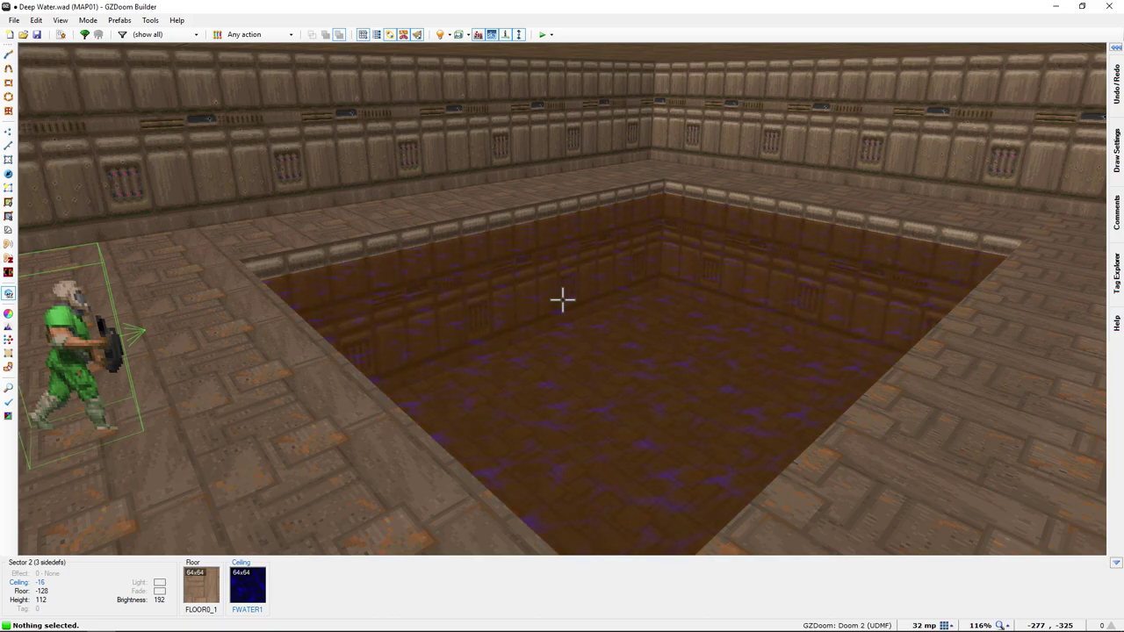
Test the map in GZDoom by swimming and shooting in the pit's water, climbing onto the ledge, and quitting the game.
key(q)
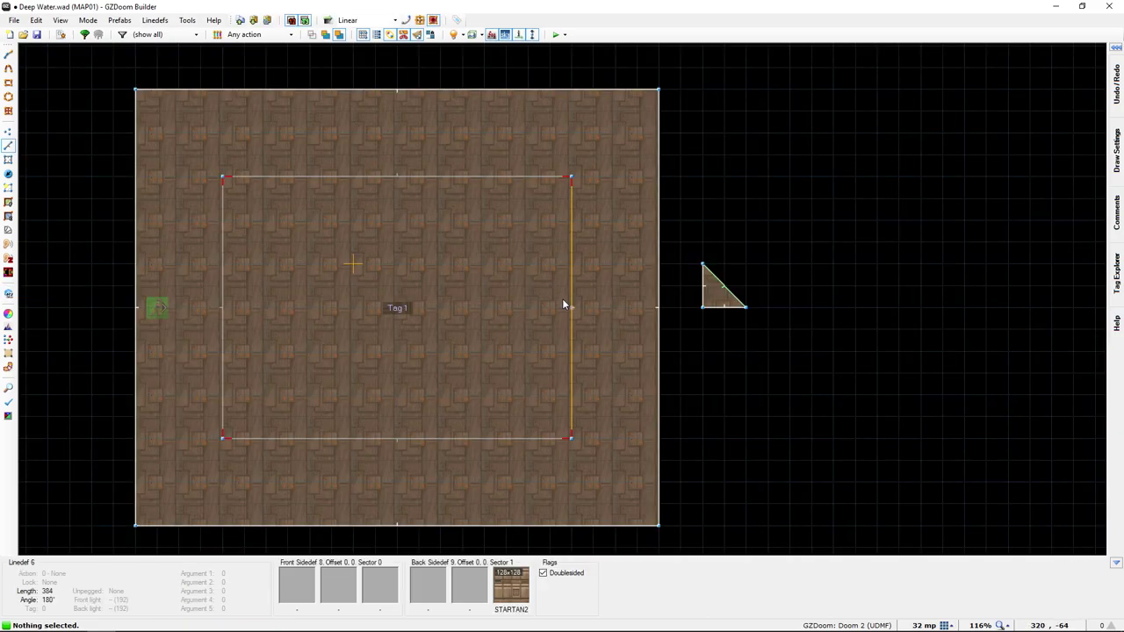
click(556, 35)
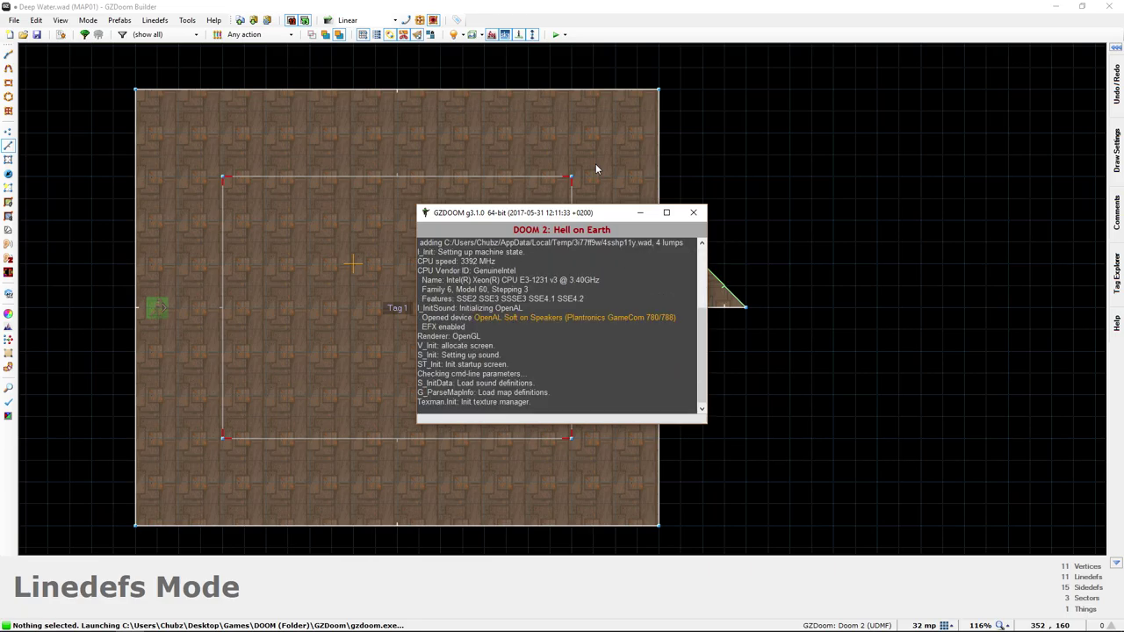
key(w)
key(w)
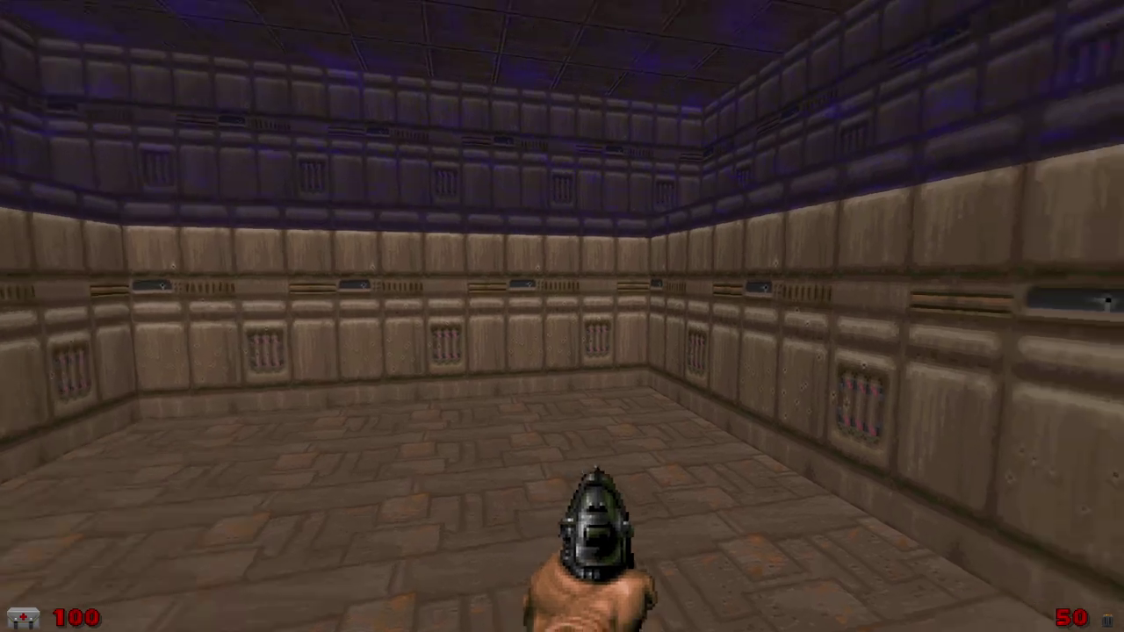
click(562, 317)
key(ctrl)
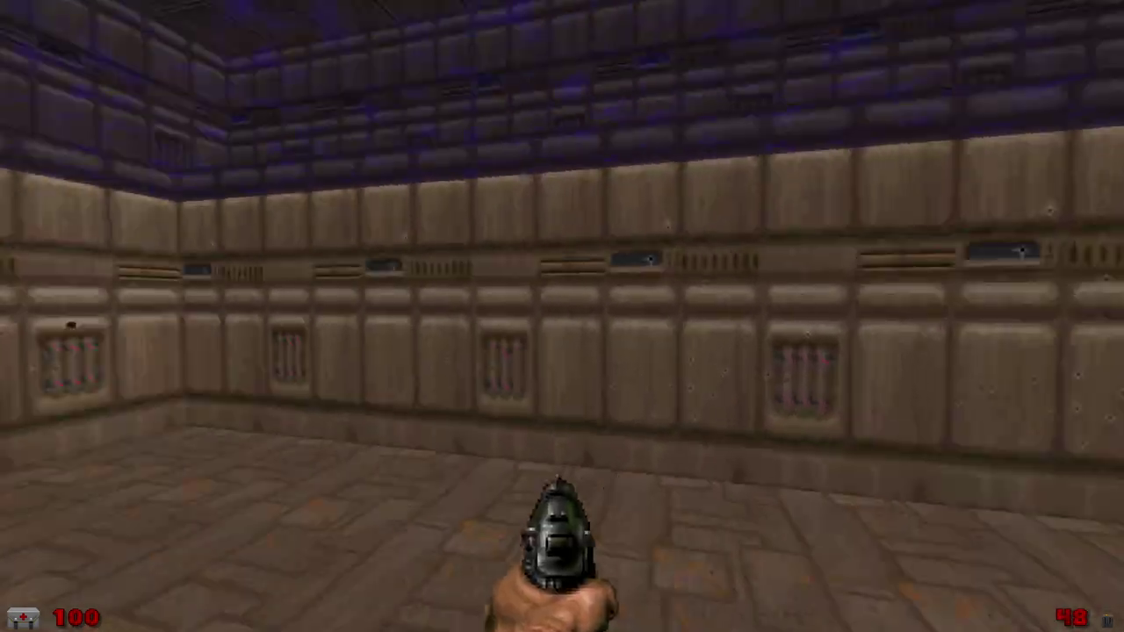
key(w)
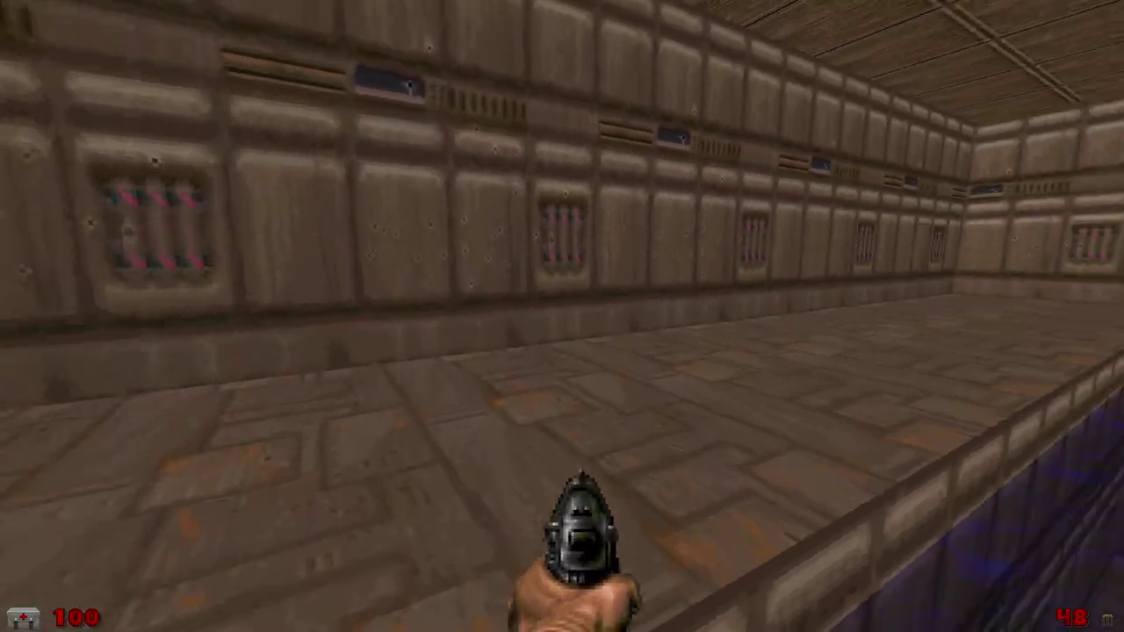
key(w)
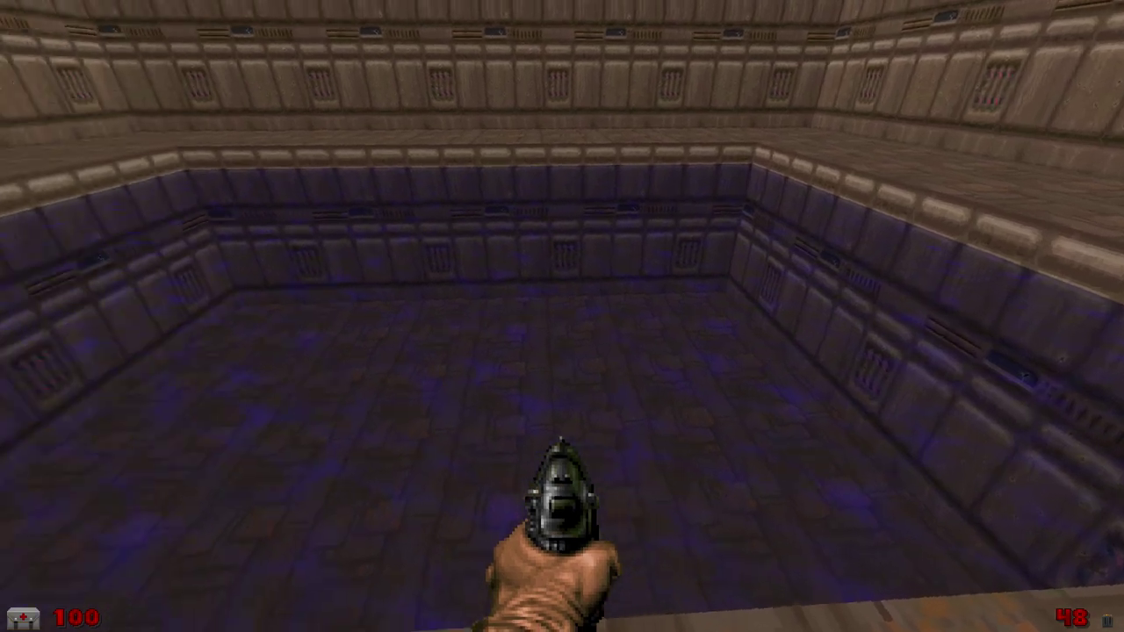
key(w)
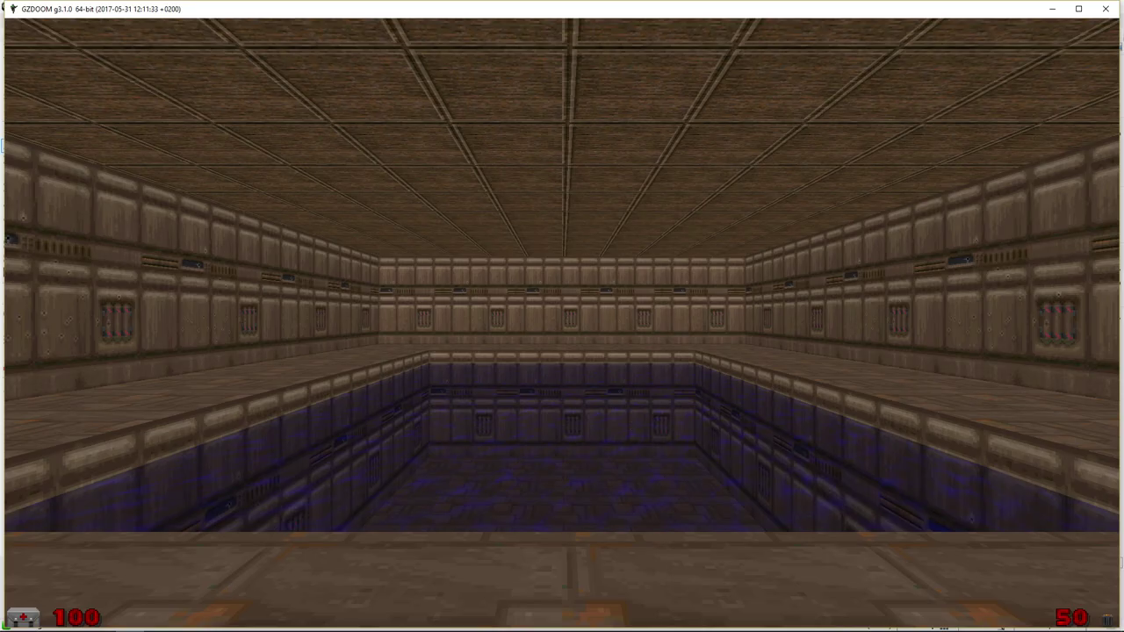
key(alt+F4)
Set the triangular control sector's fade colour to the dark blue 0E41A0 in its sector properties.
middle_drag(675, 345, 699, 325)
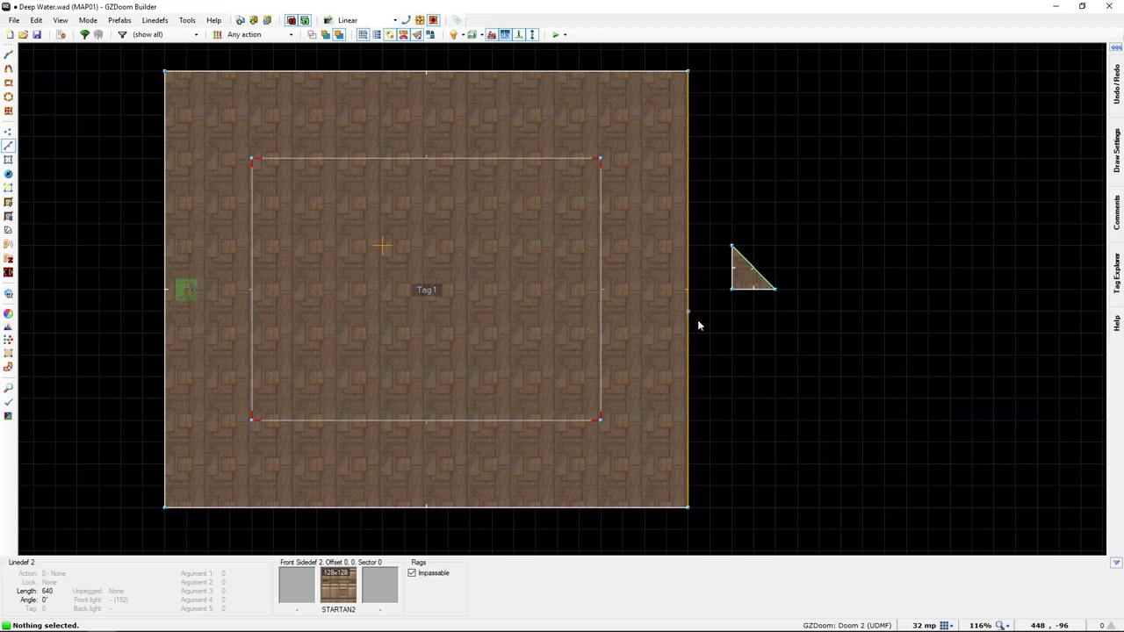
key(l)
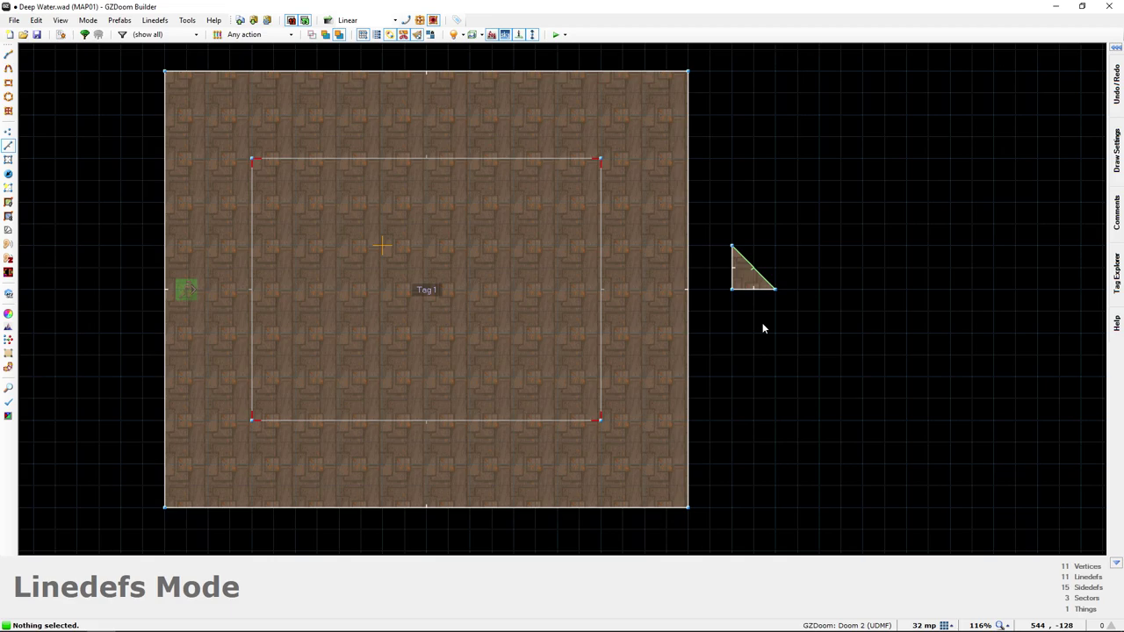
key(s)
middle_drag(873, 313, 778, 324)
scroll(779, 326, up, 1)
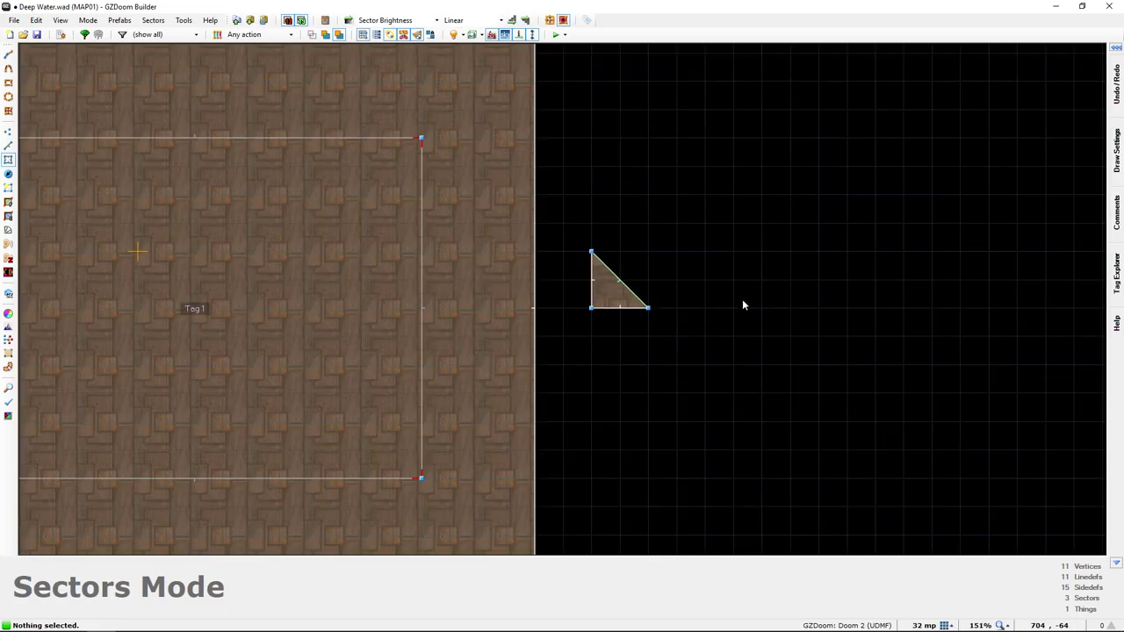
right_click(603, 291)
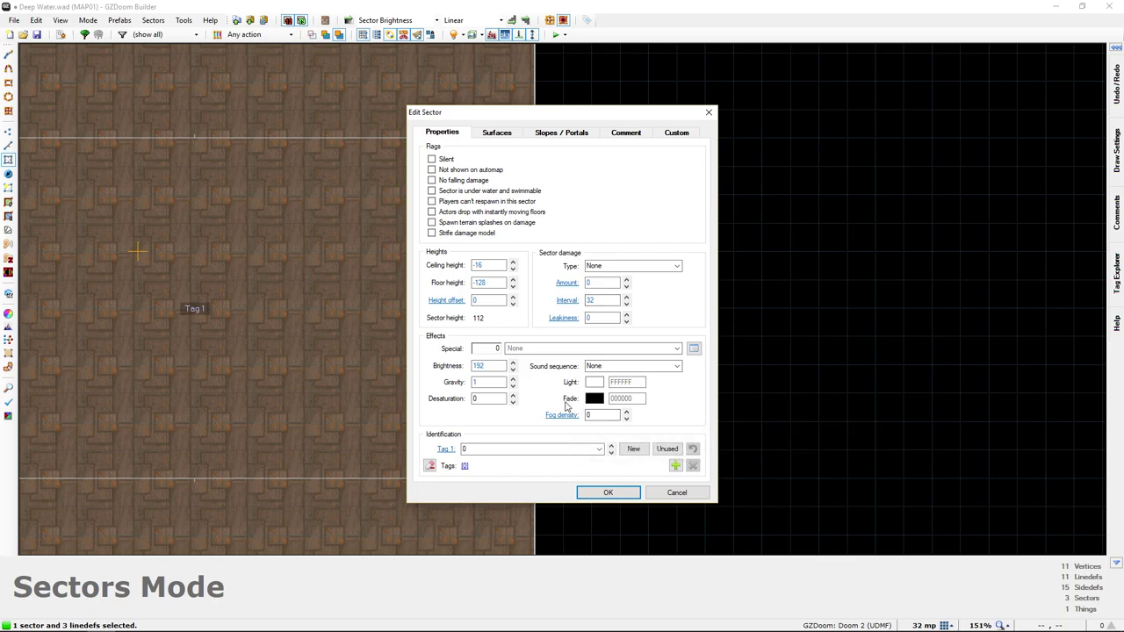
click(595, 400)
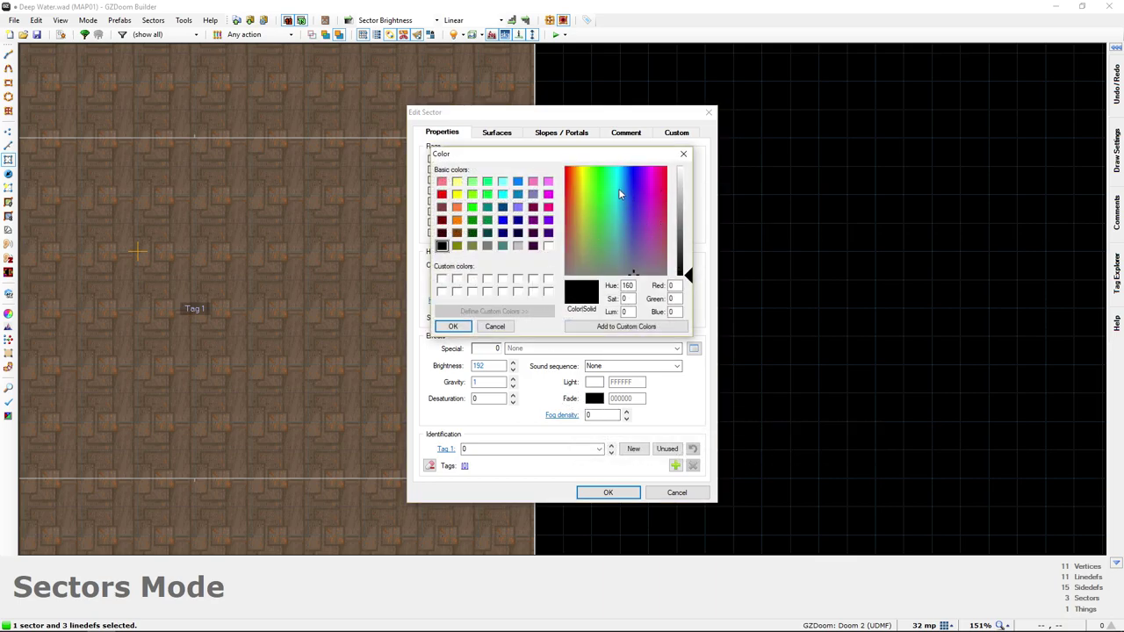
drag(618, 188, 625, 177)
drag(689, 277, 694, 244)
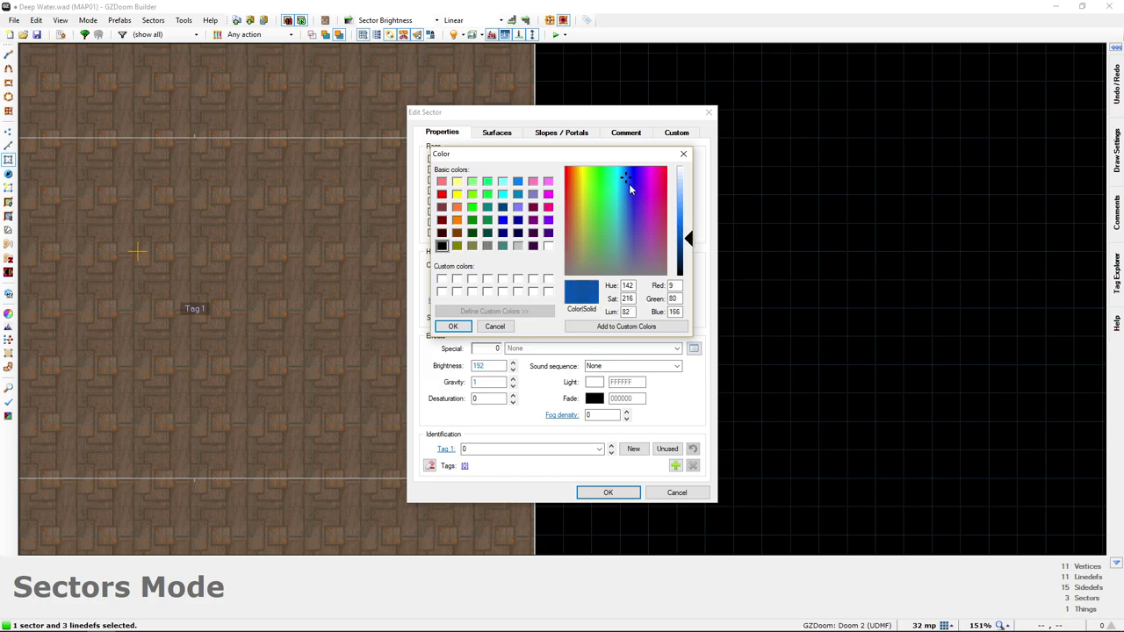
drag(623, 176, 627, 183)
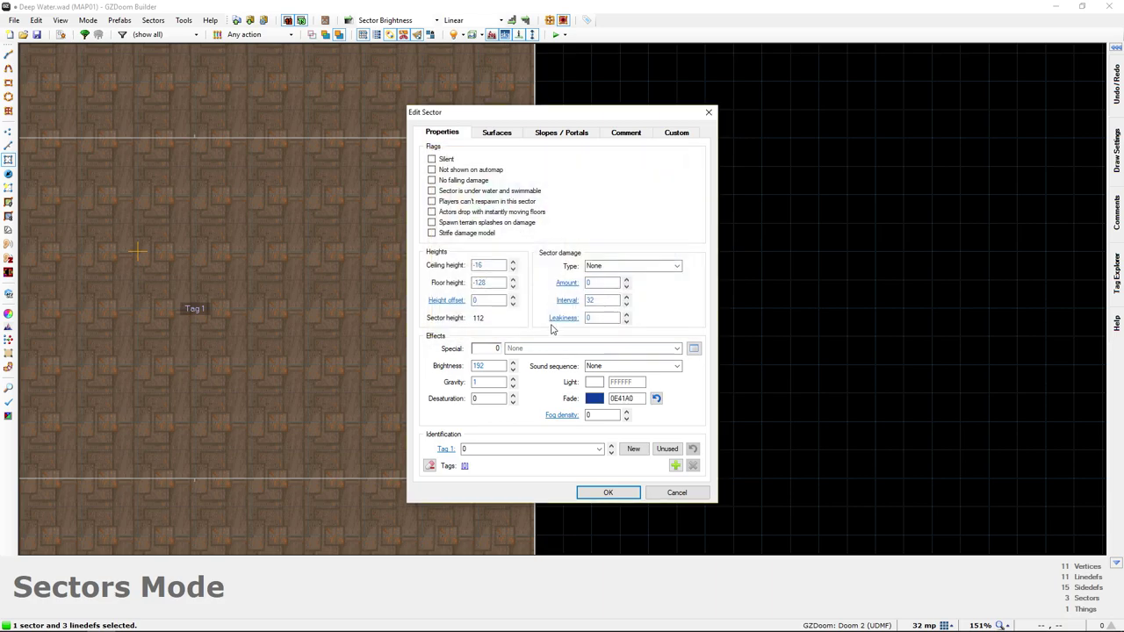
click(590, 494)
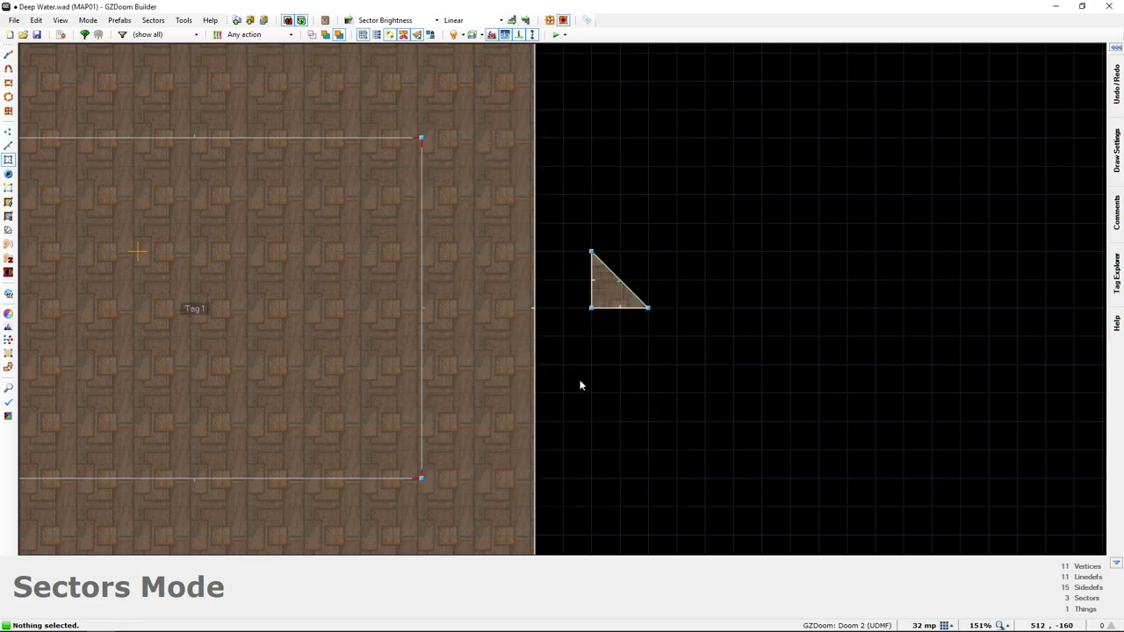
Run the map in GZDoom again, inspect the blue fade from below and above the water surface, and quit the game.
key(q)
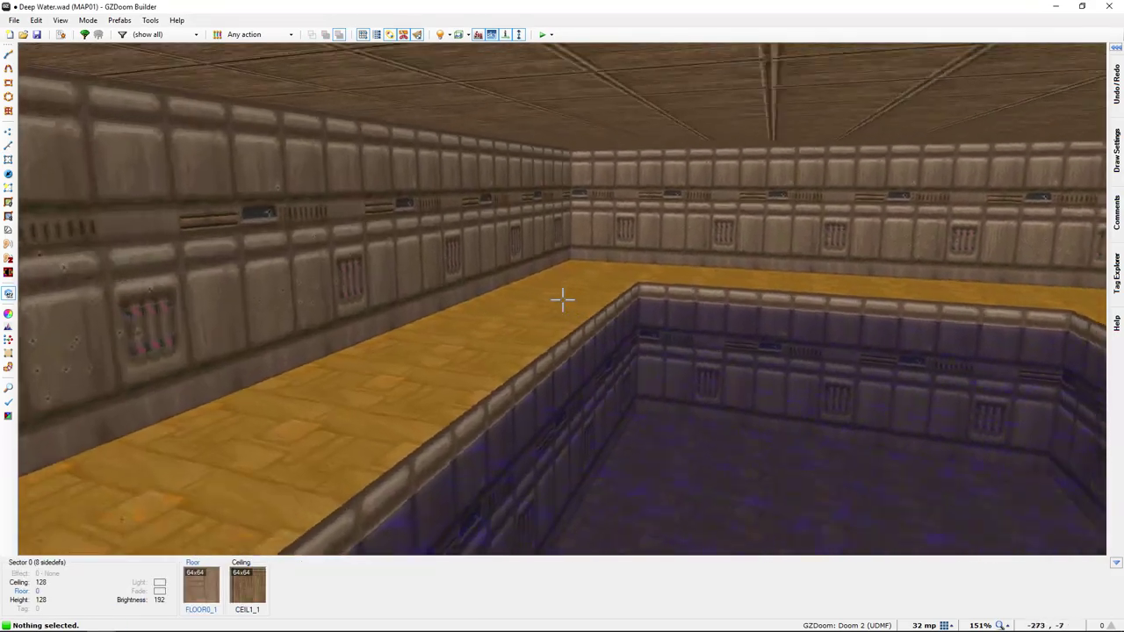
key(q)
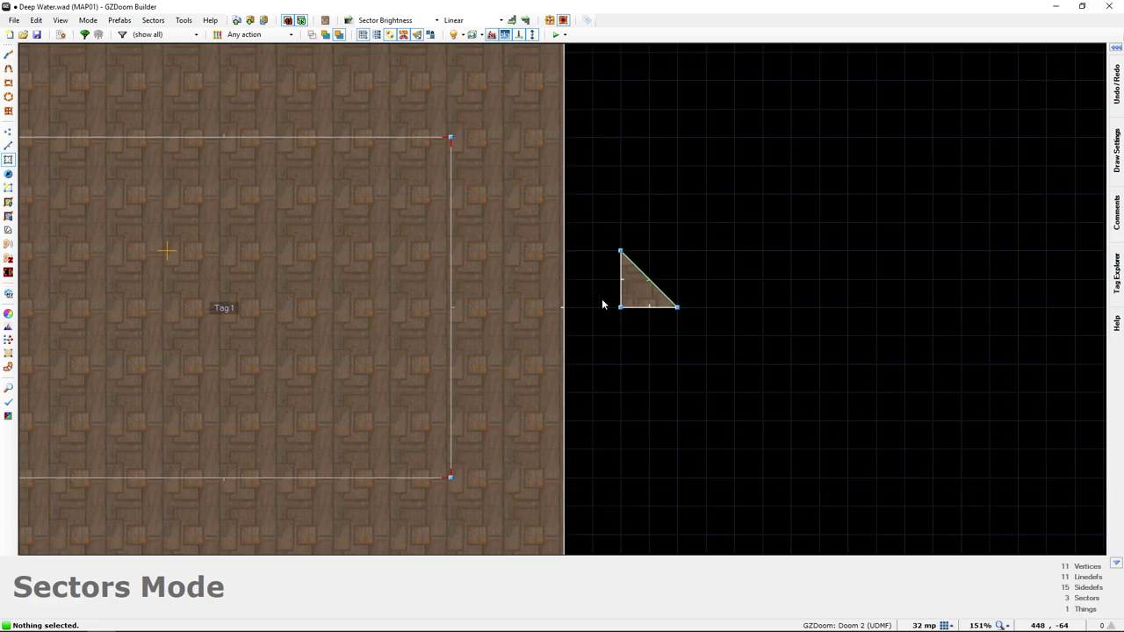
middle_drag(553, 295, 707, 272)
scroll(873, 288, down, 1)
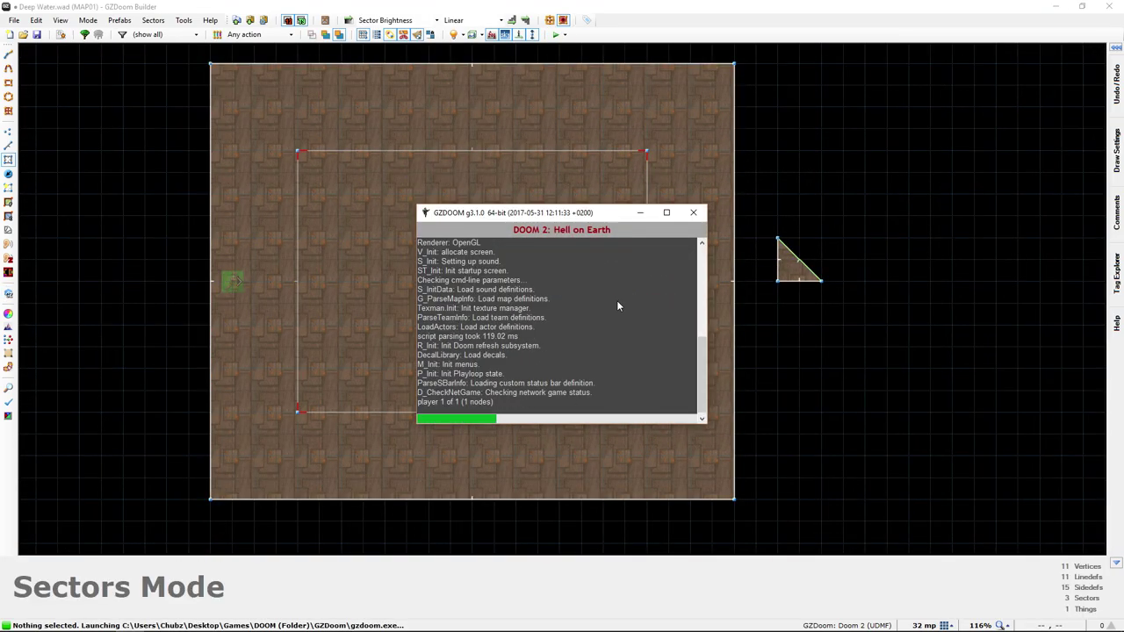
key(w)
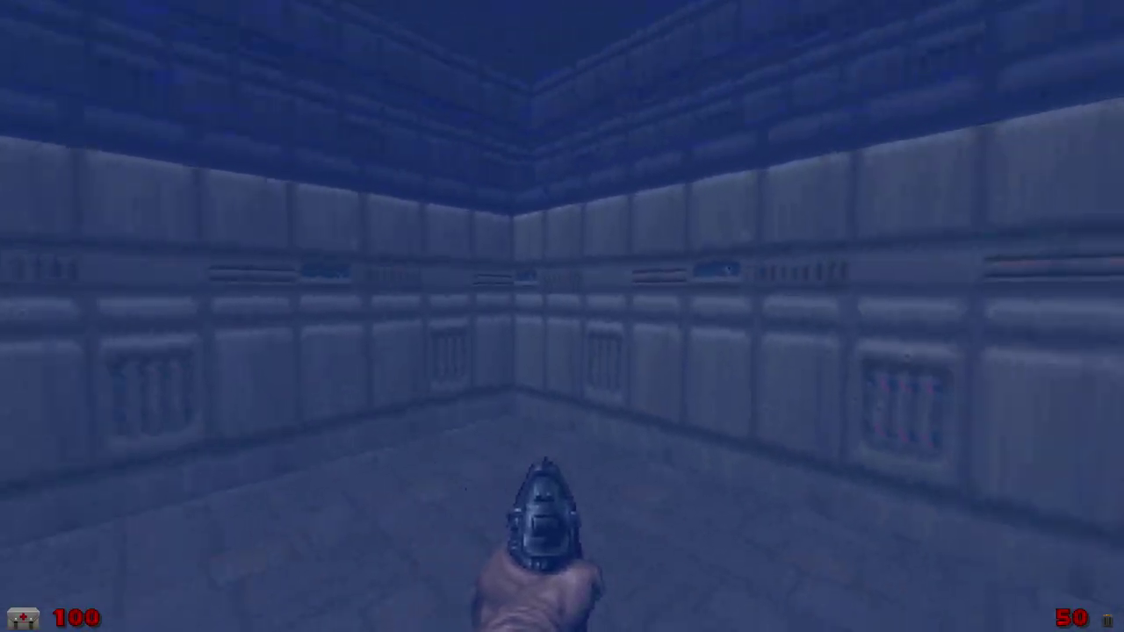
click(562, 316)
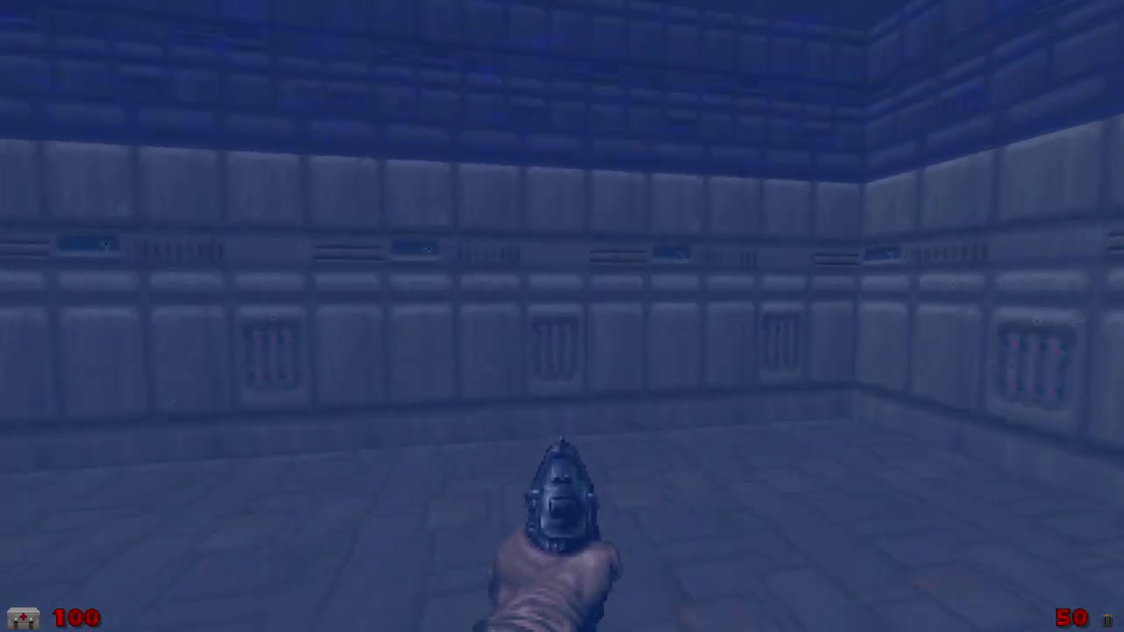
click(563, 316)
key(w)
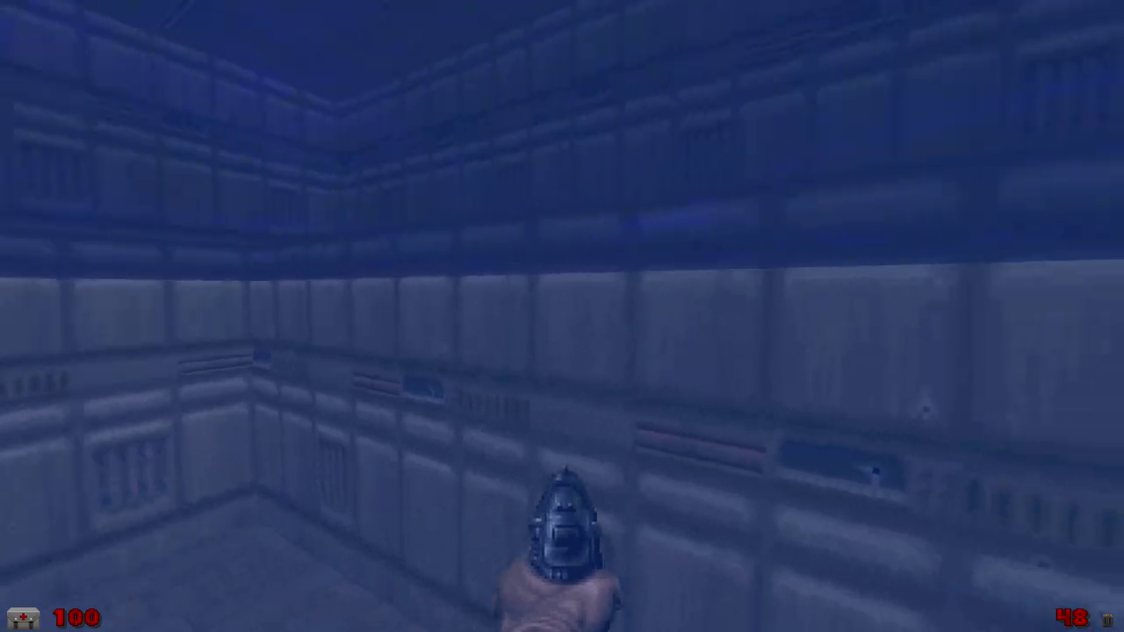
key(w)
key(s)
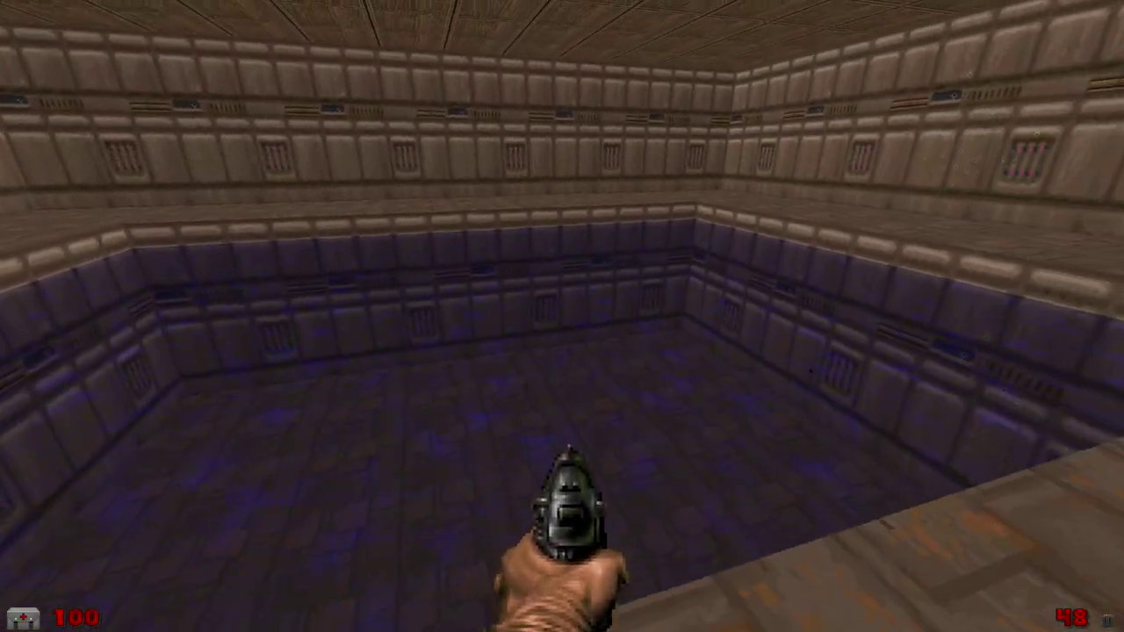
key(w)
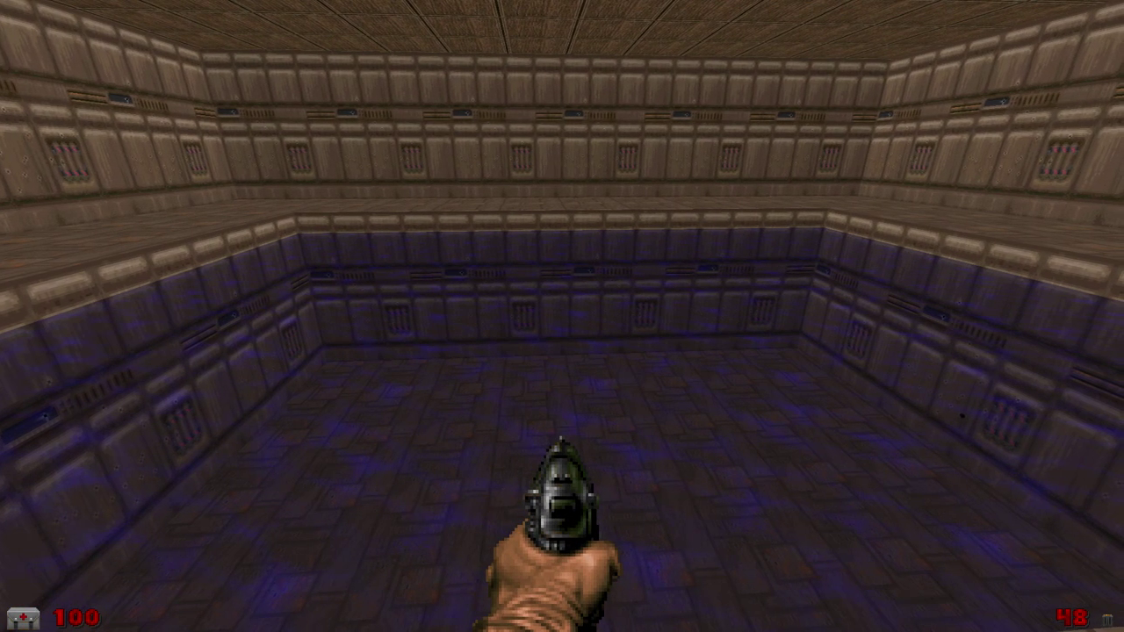
key(alt+F4)
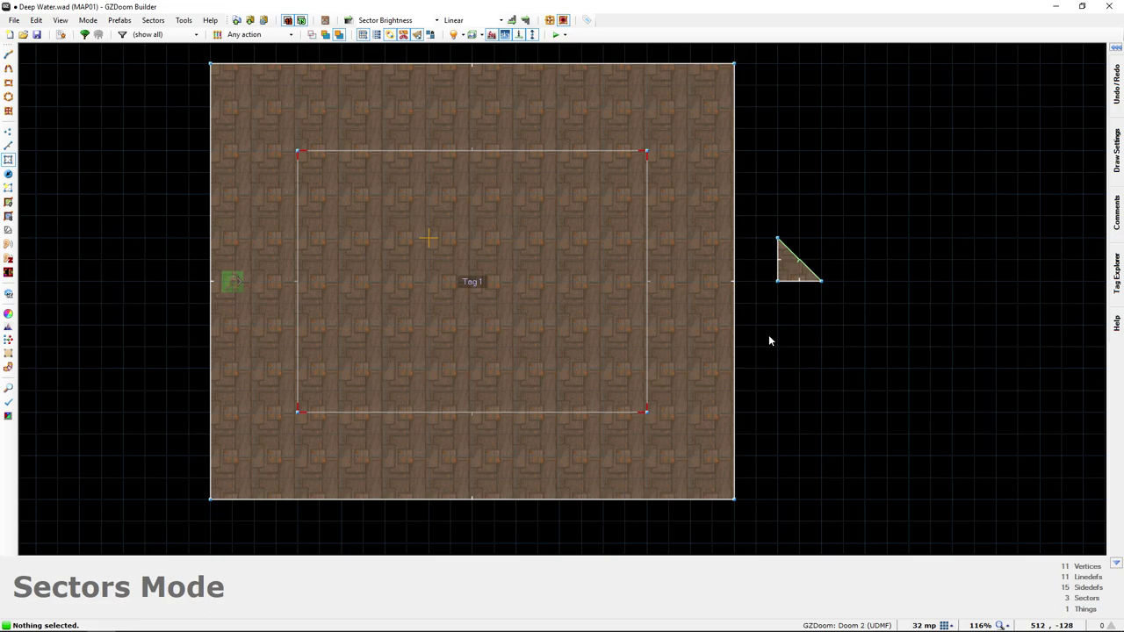
Raise the triangular control sector's floor to -48 in the 3D view.
key(w)
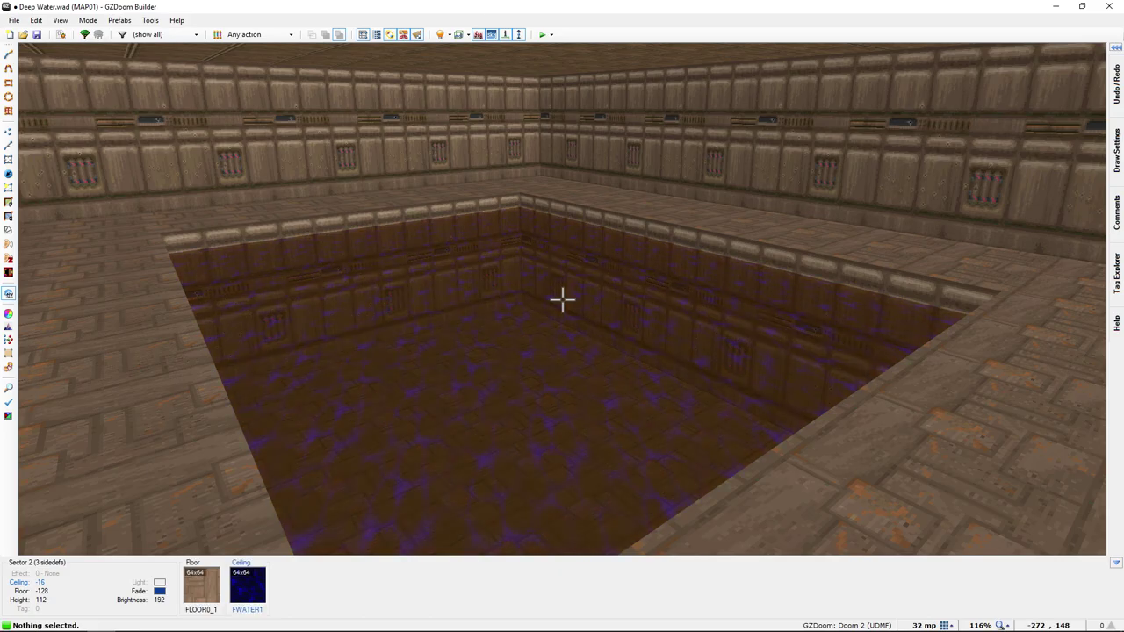
key(e)
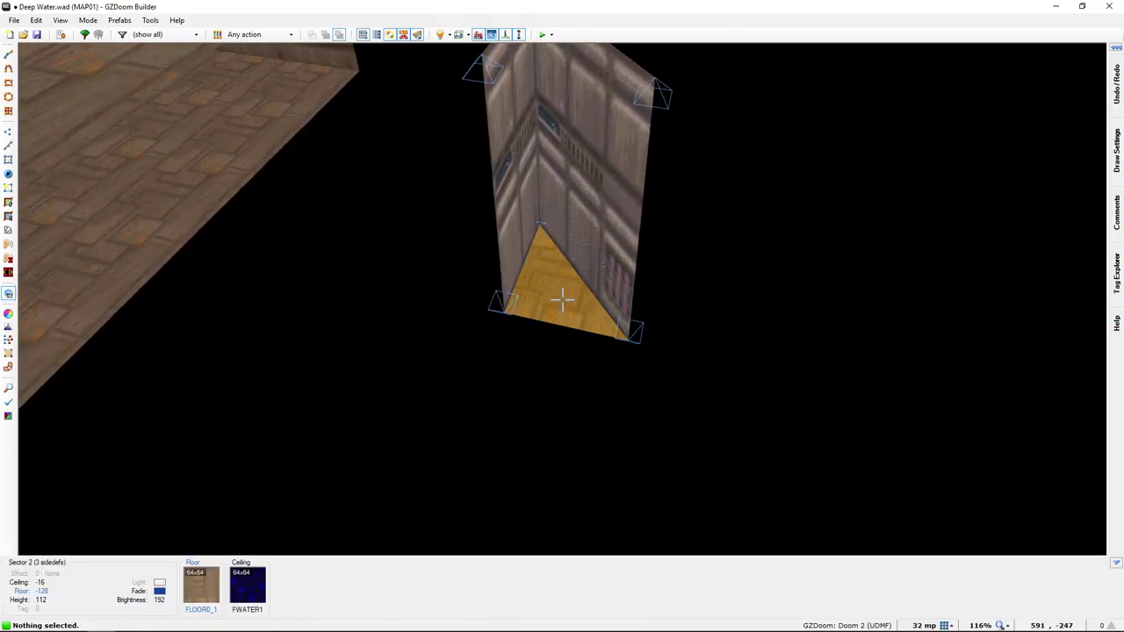
click(562, 301)
scroll(562, 300, up, 7)
scroll(562, 301, up, 3)
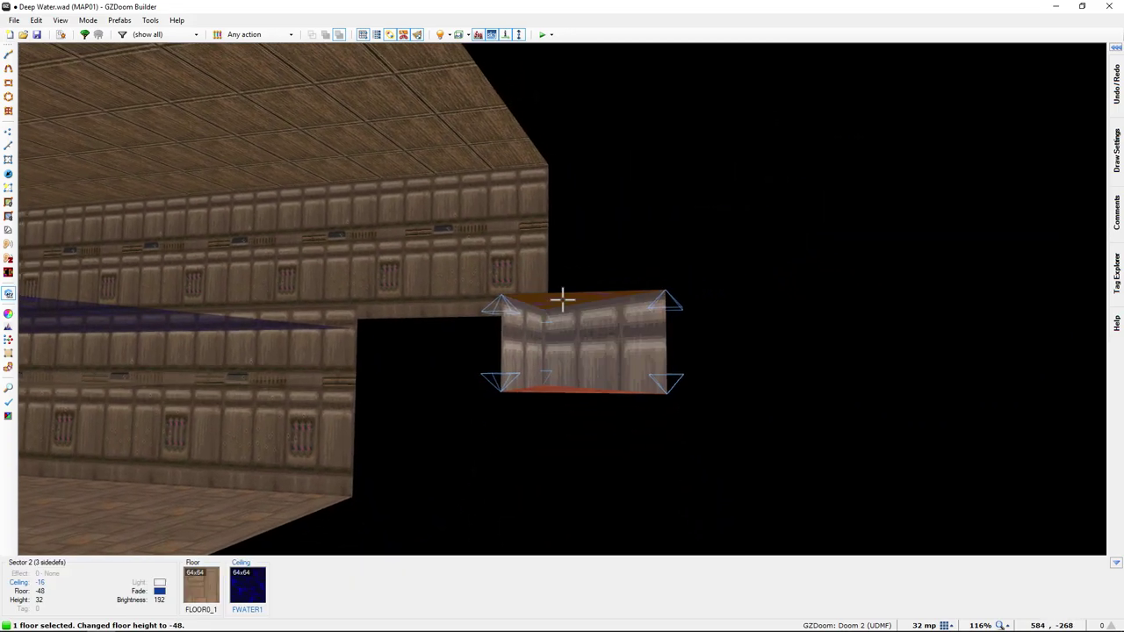
Raise the control sector's floor and ceiling together until the ceiling height is 112, and clear the selection.
click(562, 300)
key(e)
key(d)
scroll(562, 300, up, 15)
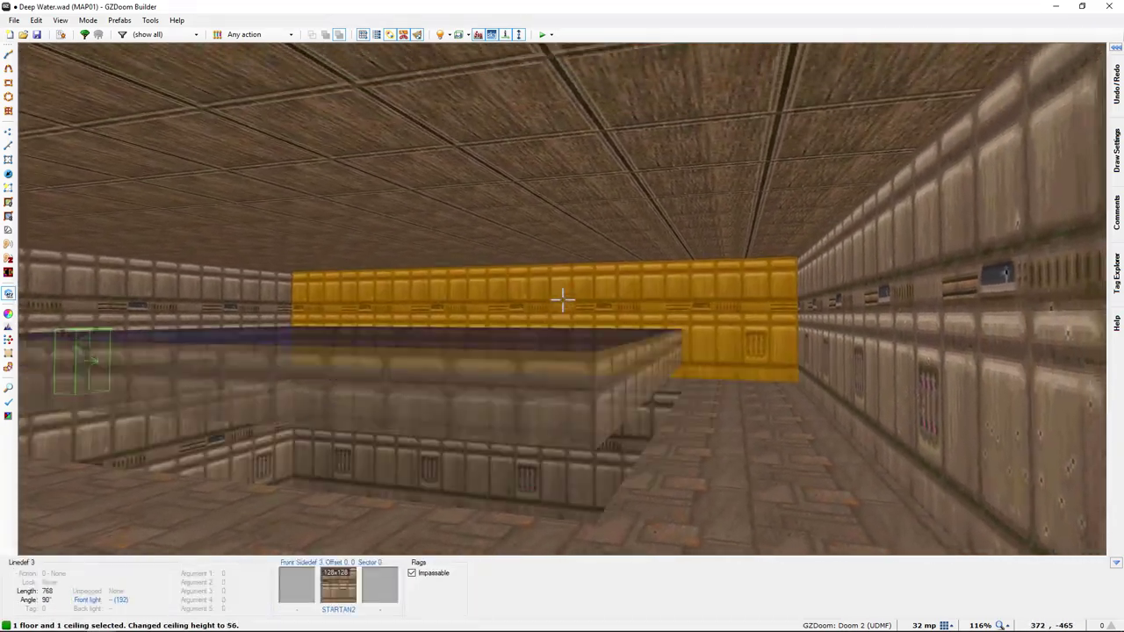
scroll(562, 301, up, 1)
key(c)
key(f)
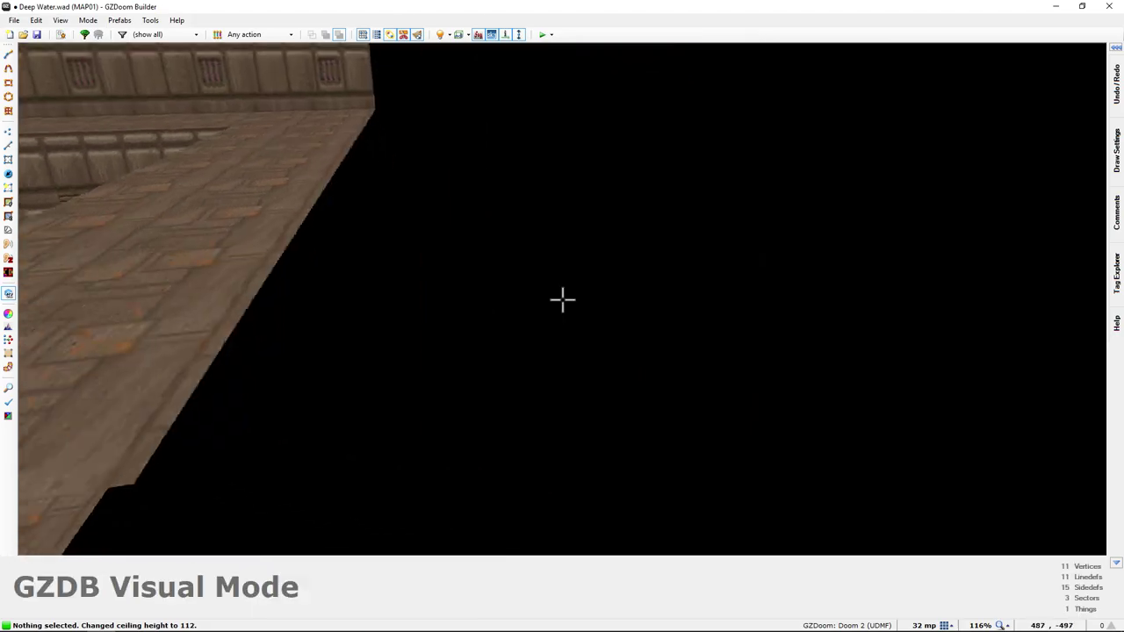
Set the control sector's floor height to 40 in the 3D view and clear the selection.
key(e)
click(562, 300)
key(s)
scroll(563, 301, down, 5)
key(c)
key(s)
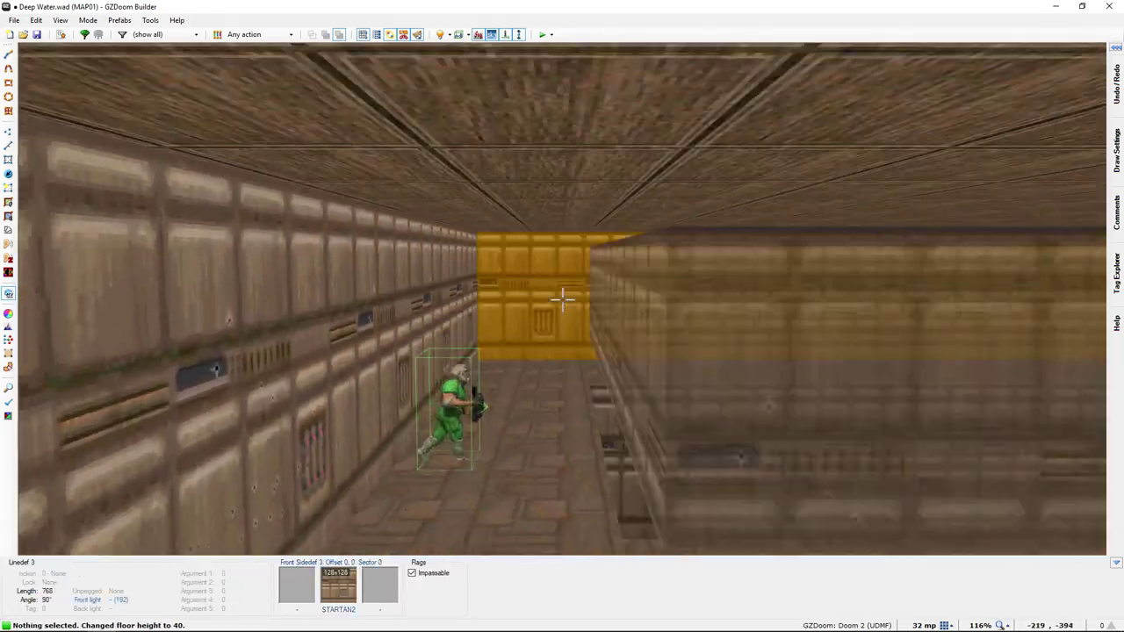
Apply the FWATER1 texture to all four sides of the floating 3D floor block above the pit.
key(d)
key(e)
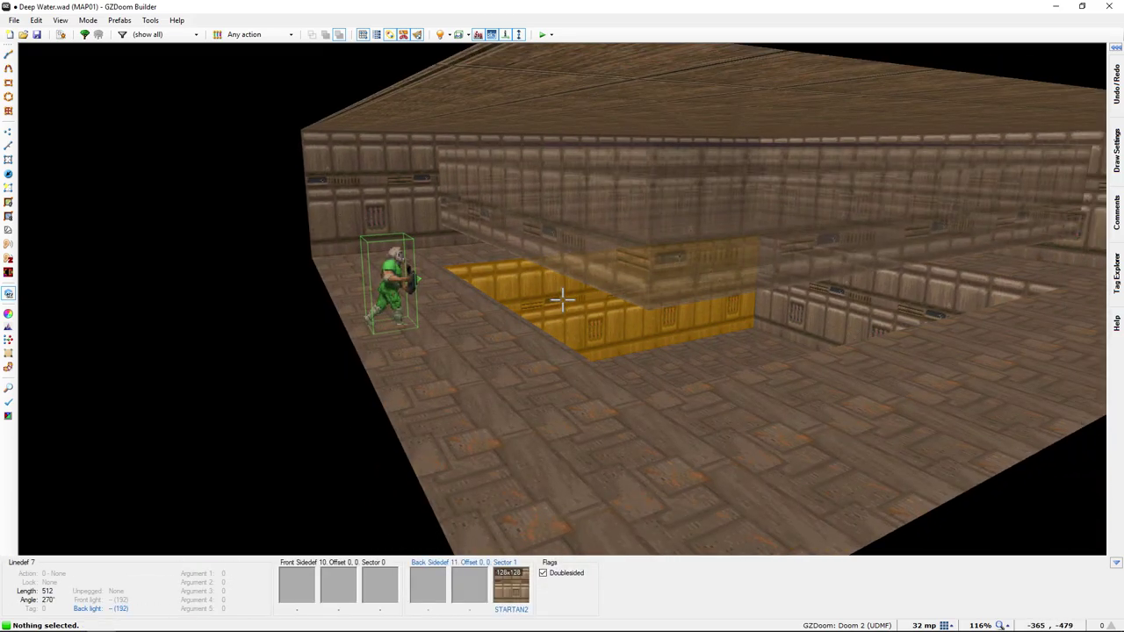
key(w)
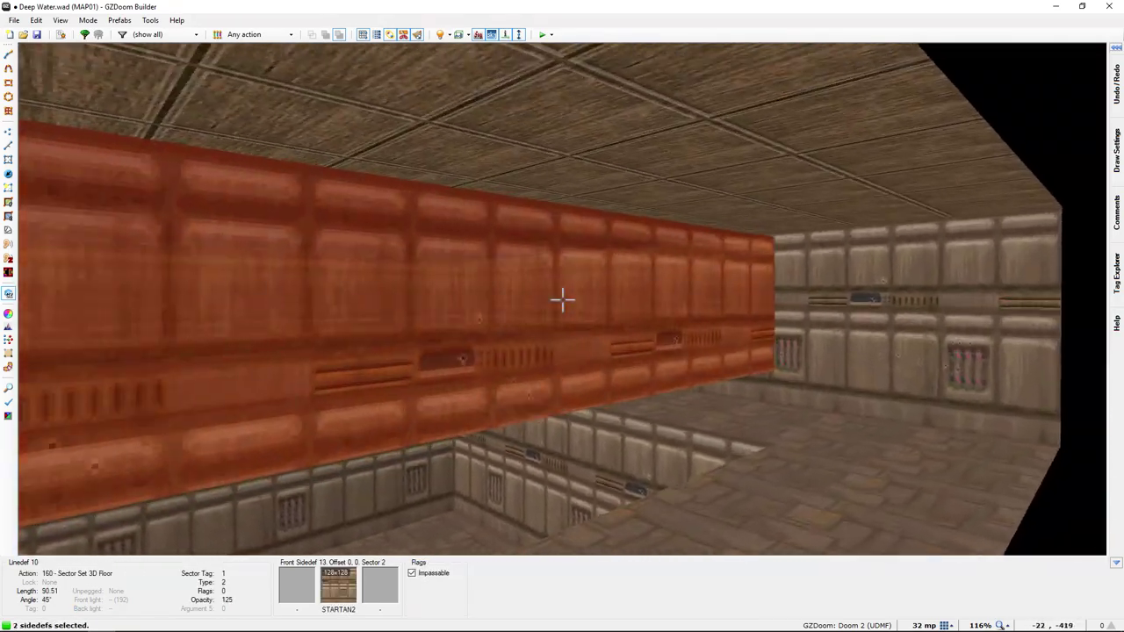
key(e)
click(563, 299)
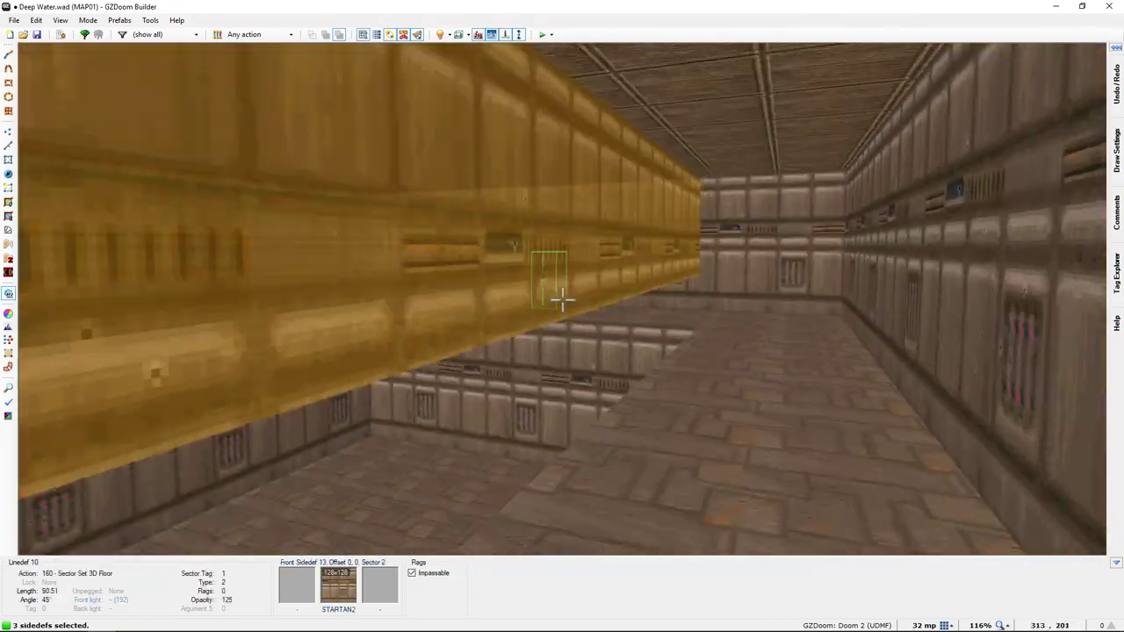
click(562, 300)
key(w)
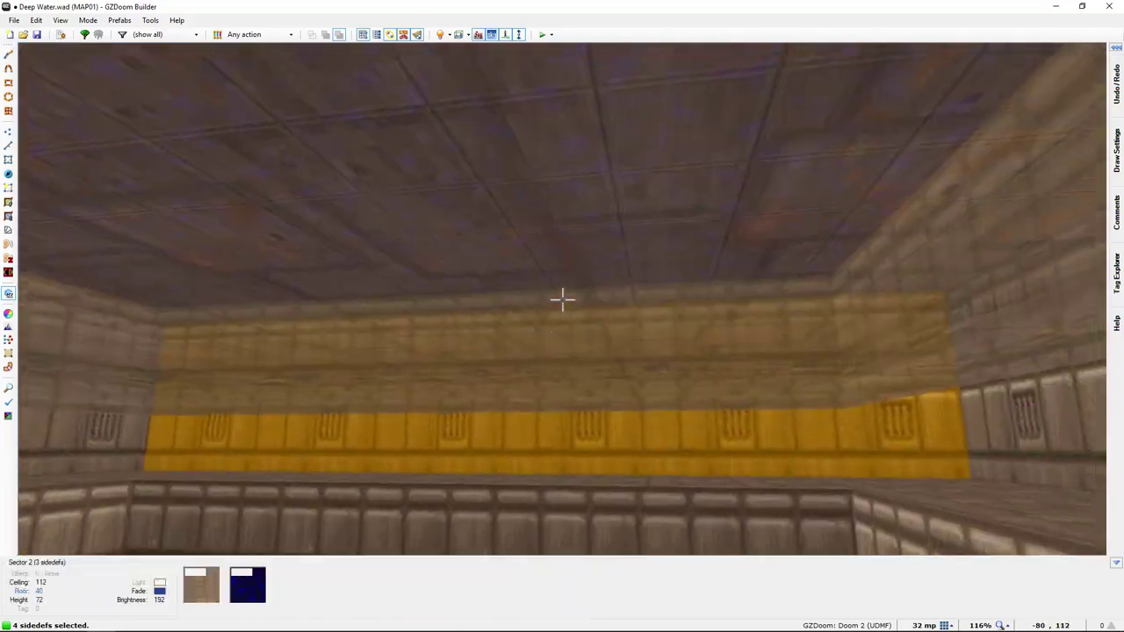
click(562, 299)
right_click(562, 300)
double_click(626, 153)
Examine the textured water block from several sides in 3D and return to the 2D map in Sectors Mode.
key(w)
key(w)
key(d)
key(w)
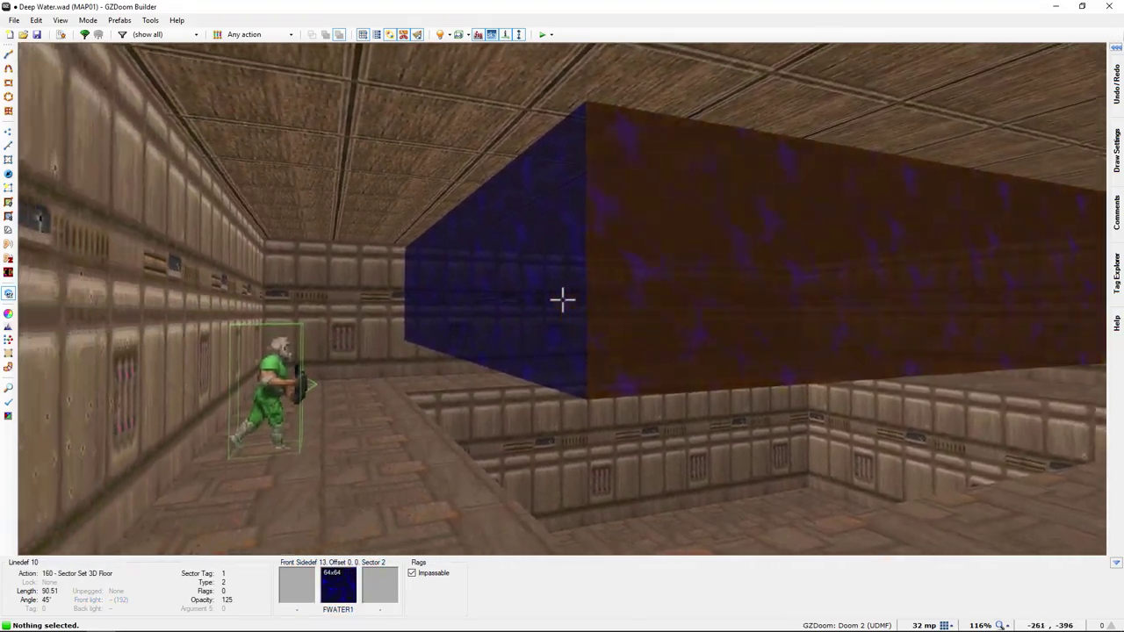
key(s)
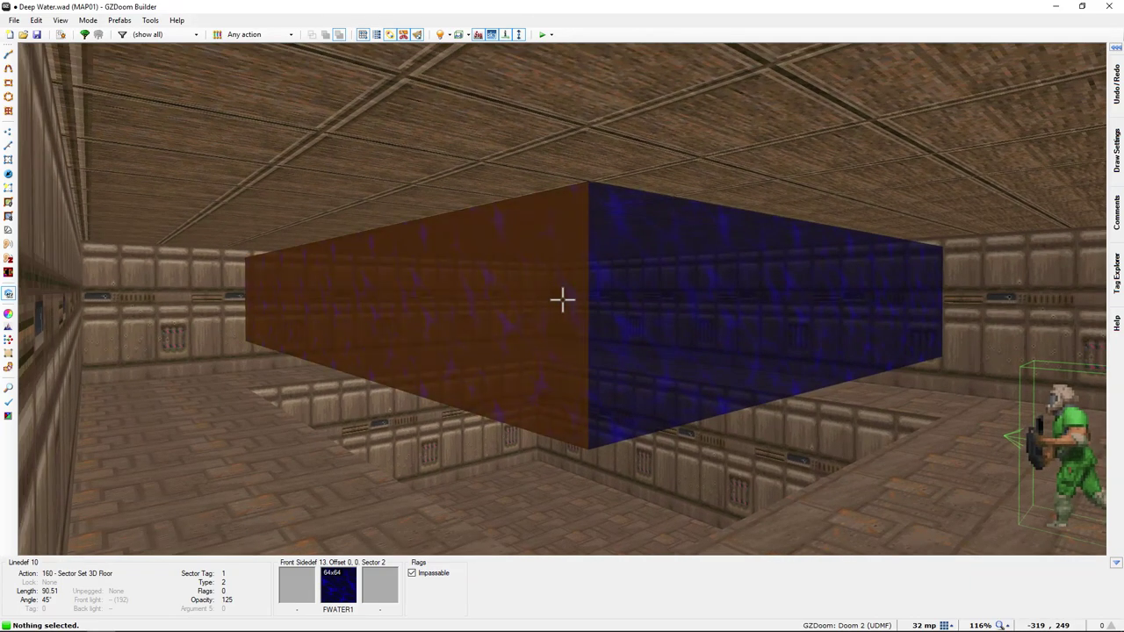
key(e)
key(s)
key(w)
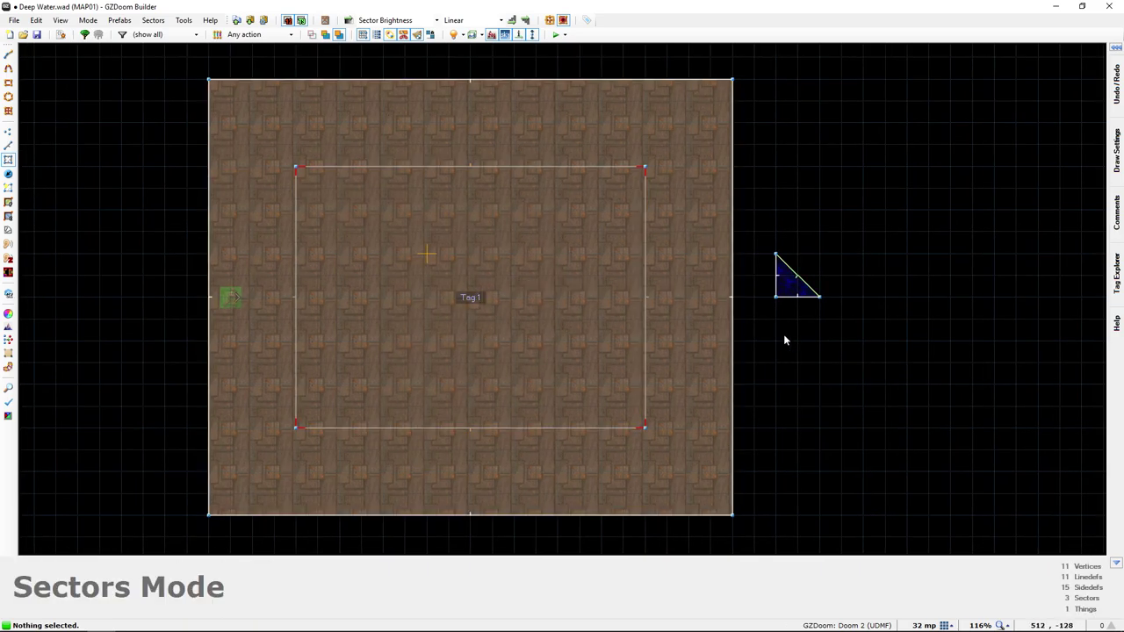
scroll(783, 334, down, 2)
middle_drag(775, 337, 711, 332)
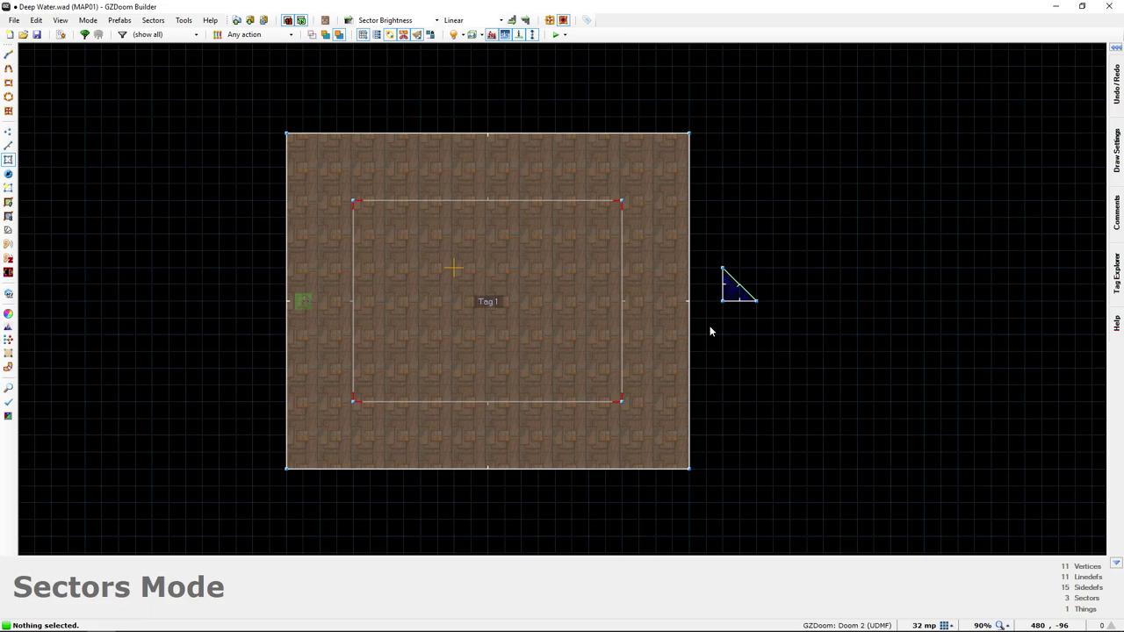